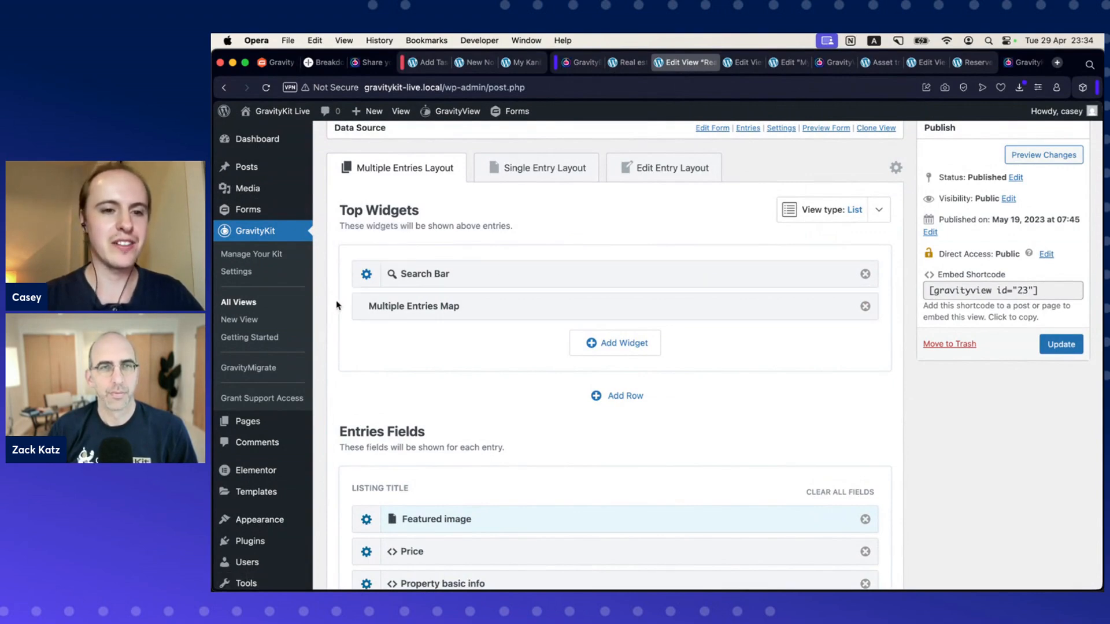
Step: Add an Address search field below Search Everything in the Search Bar widget's settings and try reordering the two fields
{"action": "left_click", "coordinate": [367, 275]}
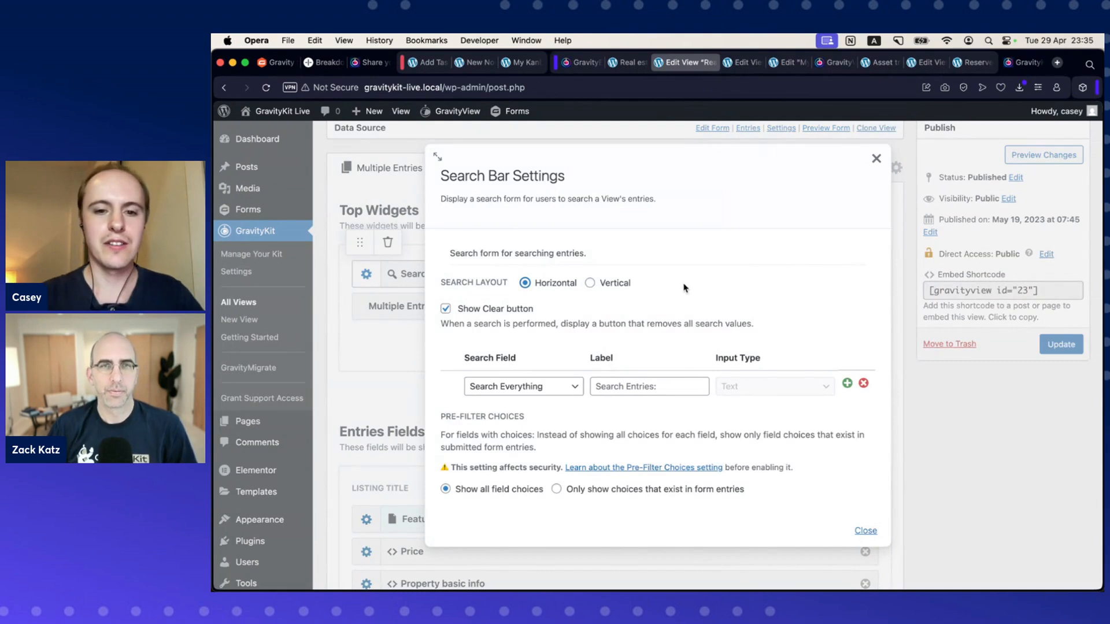
{"action": "scroll", "coordinate": [685, 288], "scroll_direction": "down", "scroll_amount": 1}
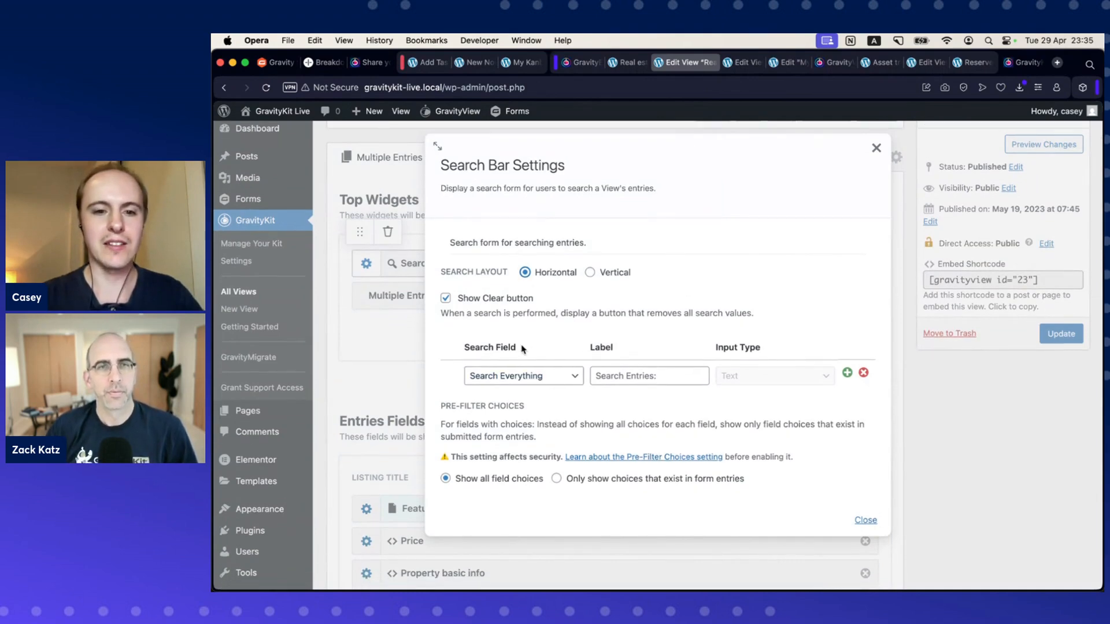
{"action": "left_click", "coordinate": [848, 374]}
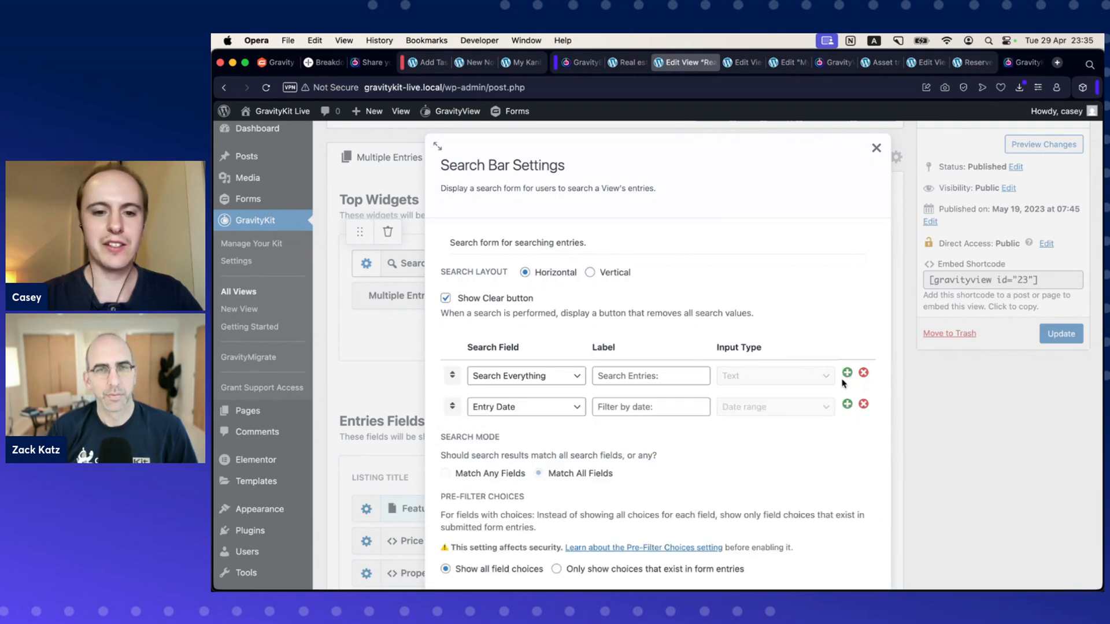
{"action": "left_click", "coordinate": [567, 413]}
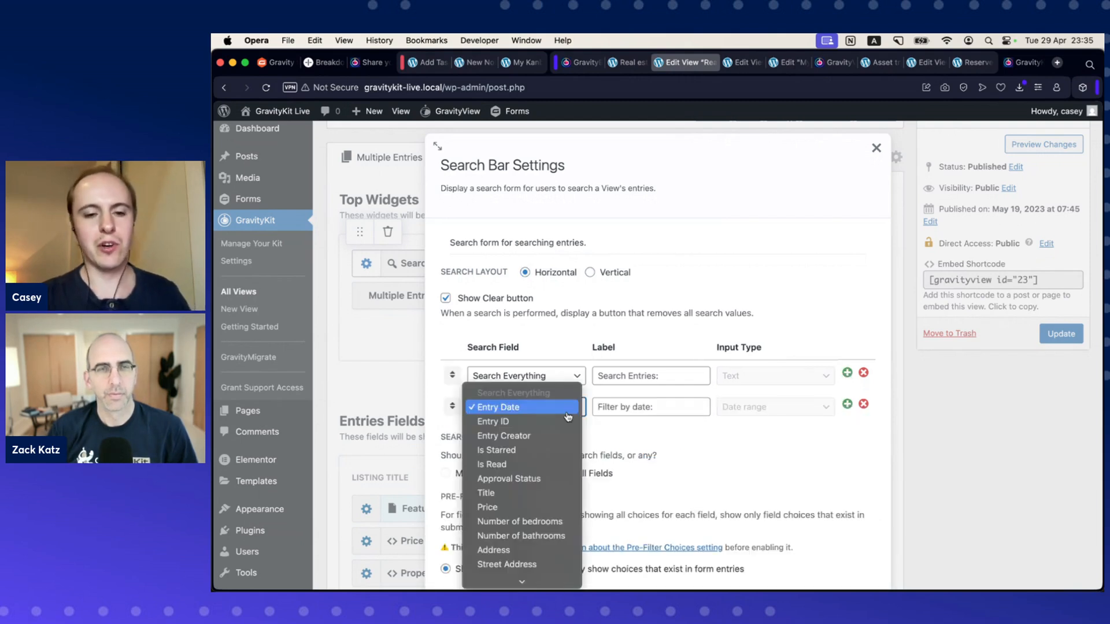
{"action": "scroll", "coordinate": [568, 417], "scroll_direction": "down", "scroll_amount": 5}
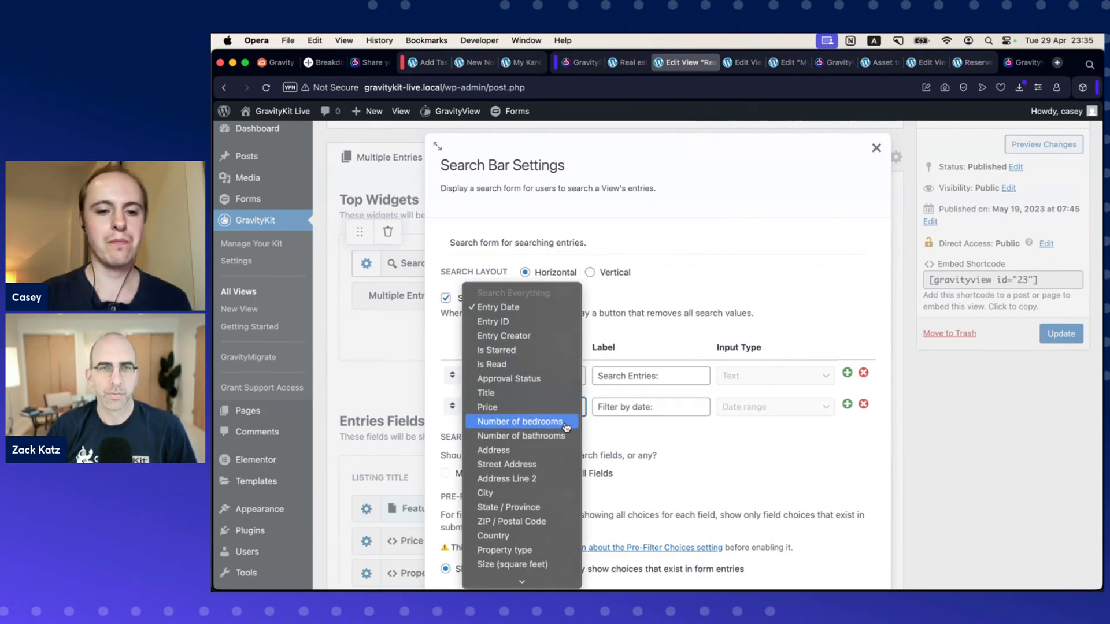
{"action": "left_click", "coordinate": [552, 450]}
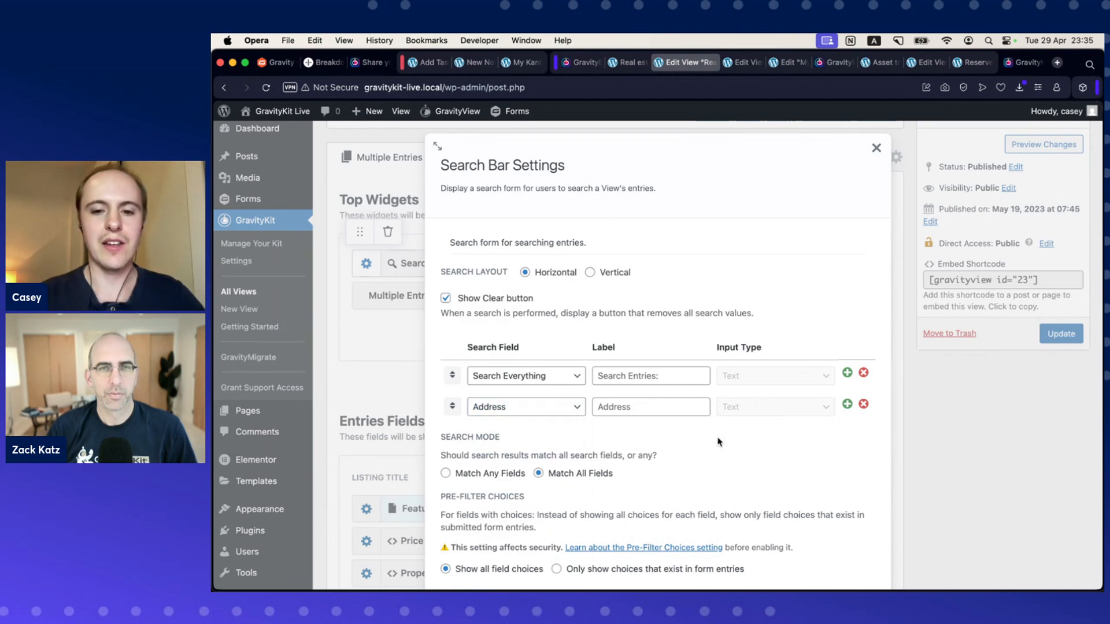
{"action": "left_click_drag", "start_coordinate": [452, 407], "coordinate": [453, 371]}
Step: Review the search mode and pre-filter choices in the Search Bar settings, and close the settings
{"action": "scroll", "coordinate": [576, 429], "scroll_direction": "down", "scroll_amount": 2}
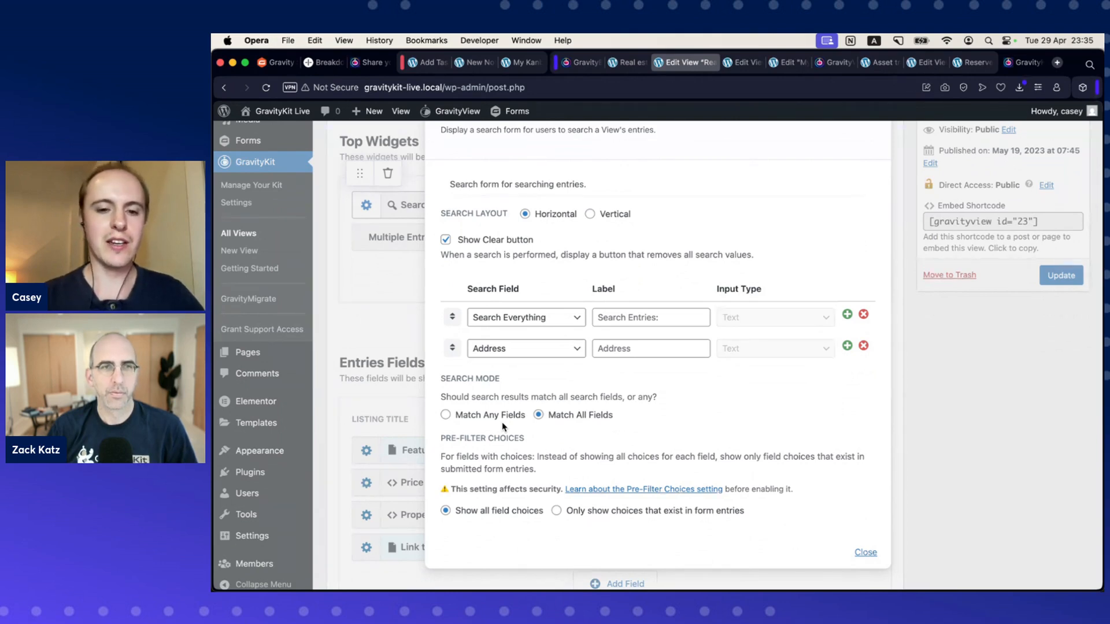
{"action": "scroll", "coordinate": [715, 380], "scroll_direction": "up", "scroll_amount": 1}
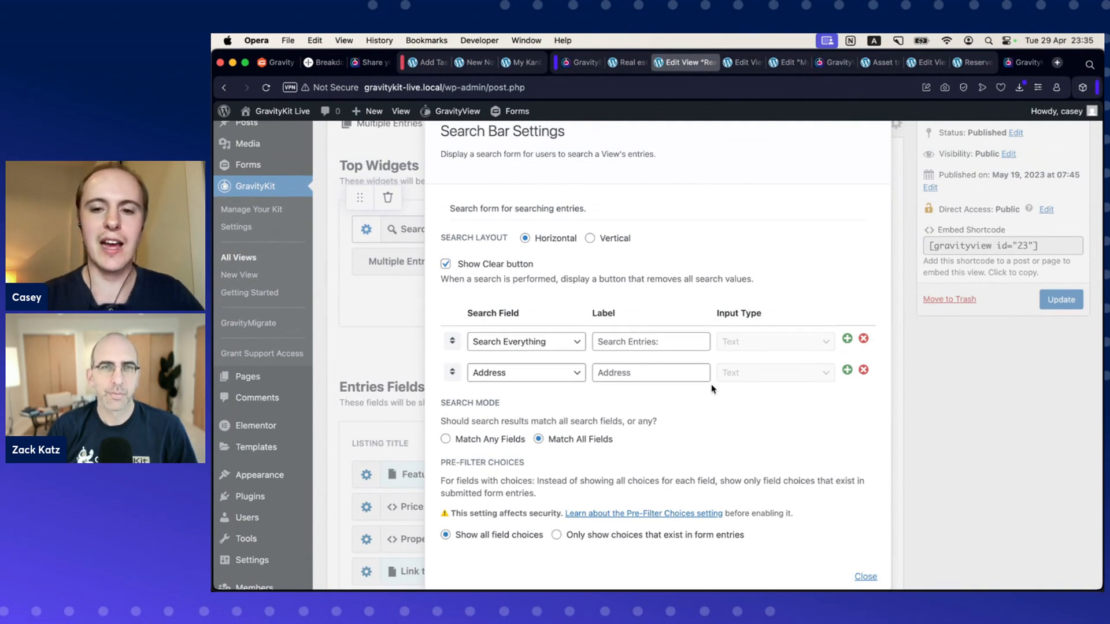
{"action": "scroll", "coordinate": [712, 390], "scroll_direction": "up", "scroll_amount": 2}
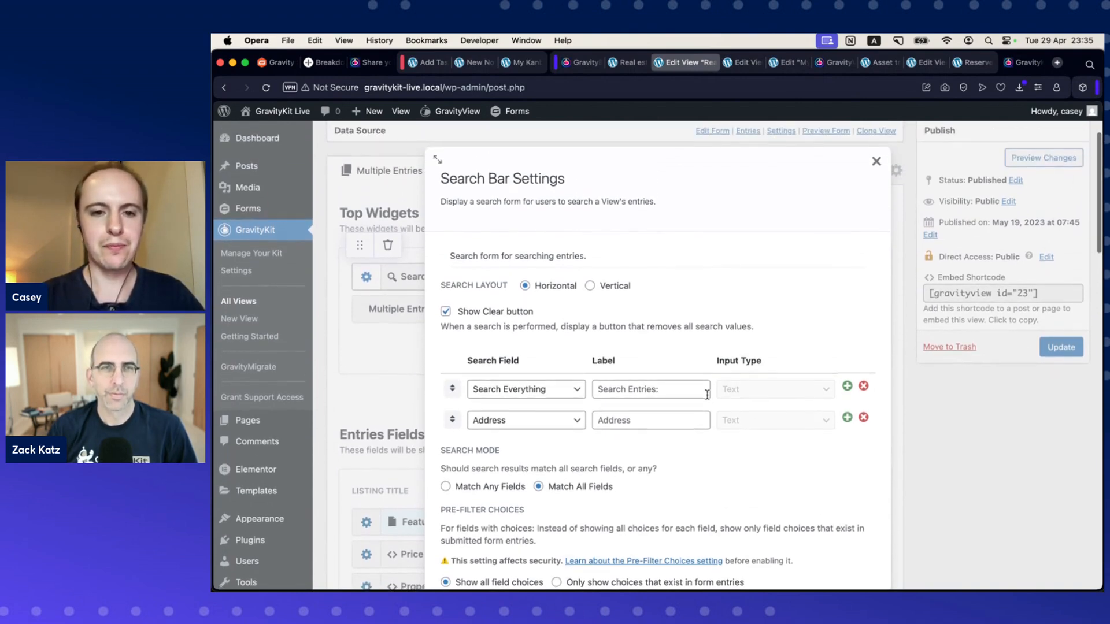
{"action": "scroll", "coordinate": [706, 395], "scroll_direction": "down", "scroll_amount": 1}
{"action": "scroll", "coordinate": [708, 399], "scroll_direction": "down", "scroll_amount": 1}
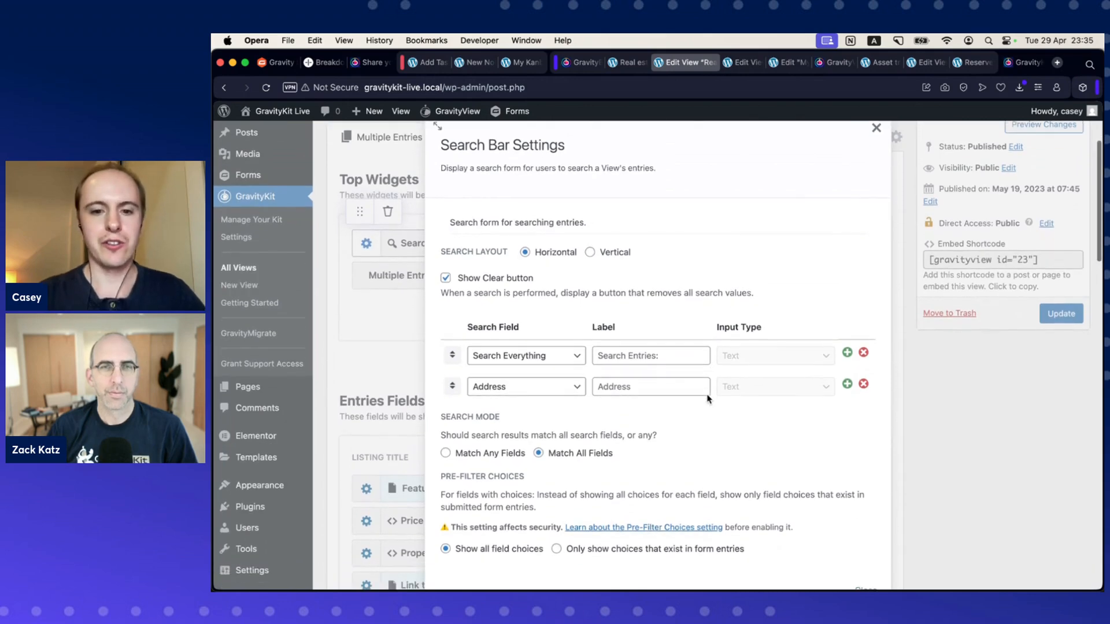
{"action": "left_click", "coordinate": [877, 128]}
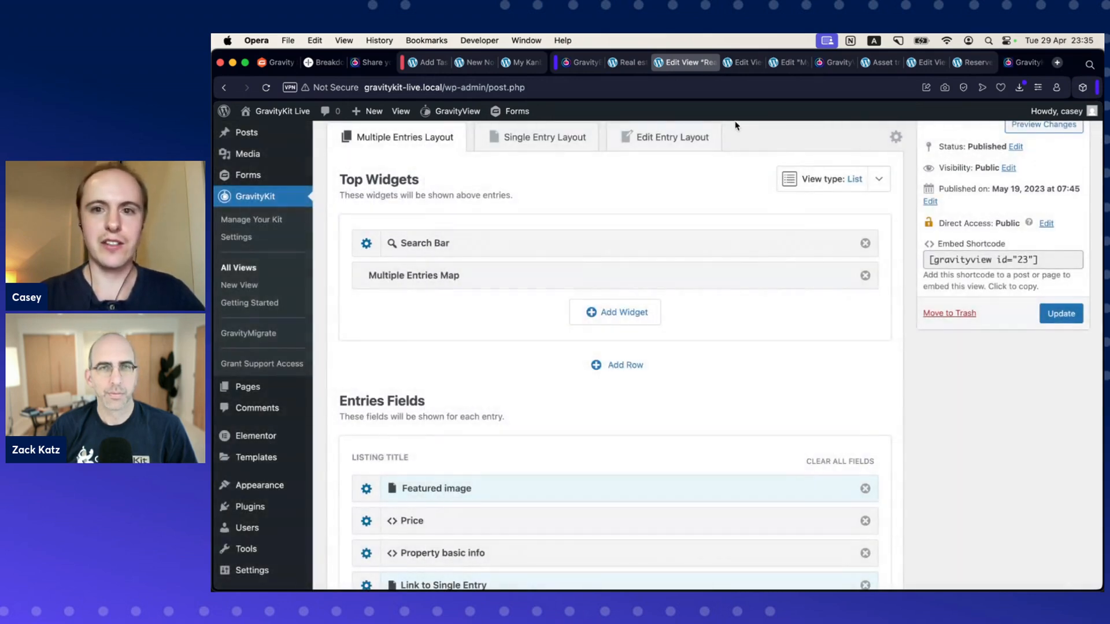
Step: Switch to the View editor on testing.local and open the Search Bar widget's settings
{"action": "left_click", "coordinate": [743, 63]}
{"action": "scroll", "coordinate": [690, 229], "scroll_direction": "down", "scroll_amount": 4}
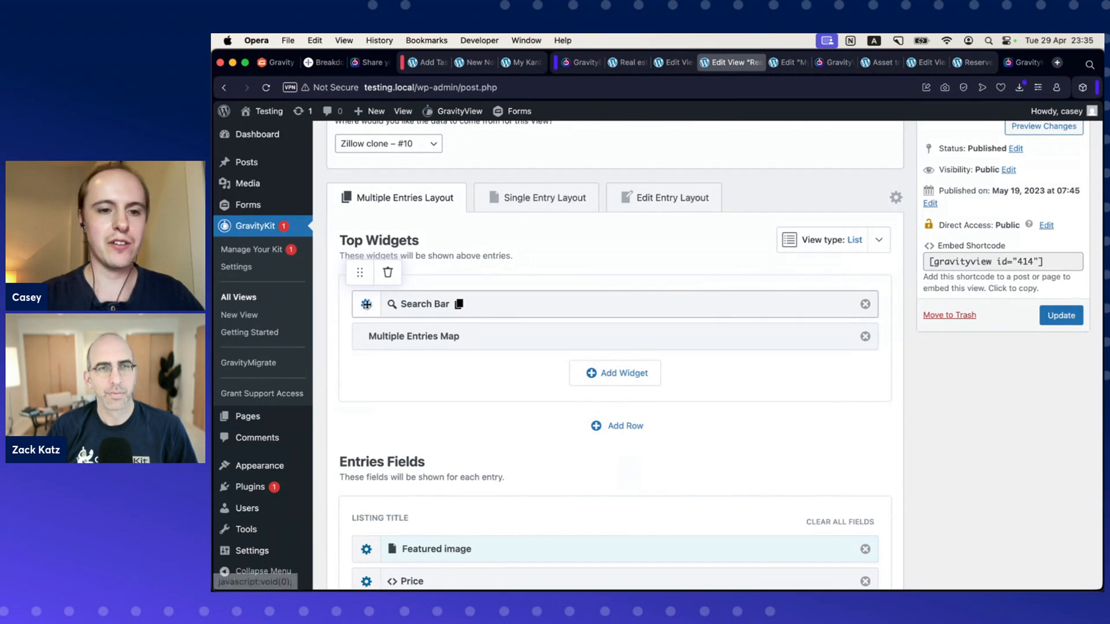
{"action": "left_click", "coordinate": [366, 305]}
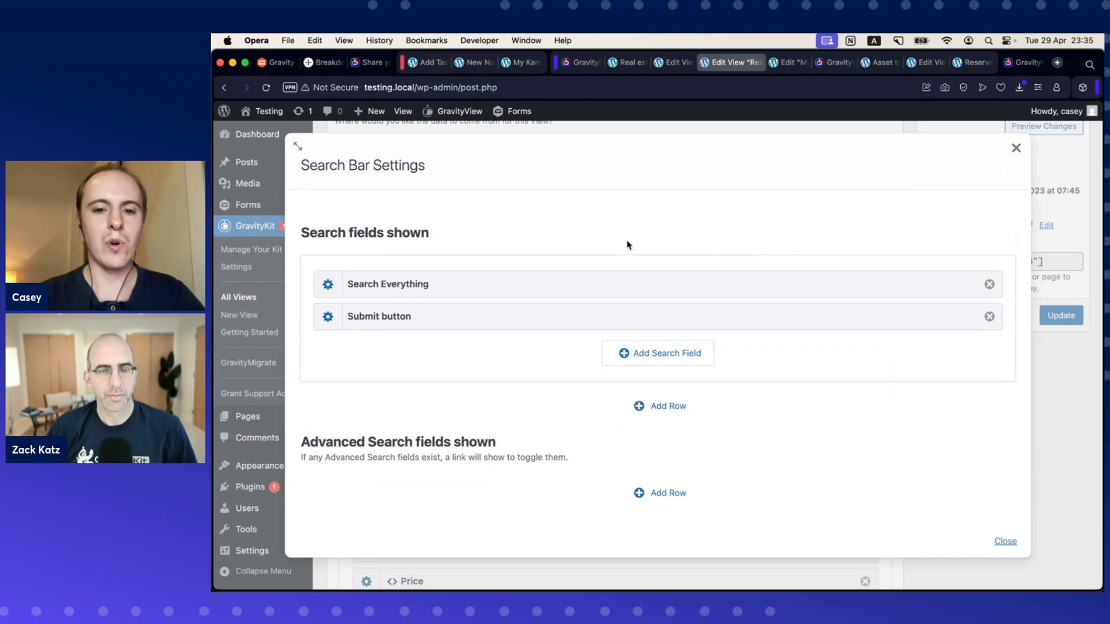
{"action": "mouse_move", "coordinate": [496, 270]}
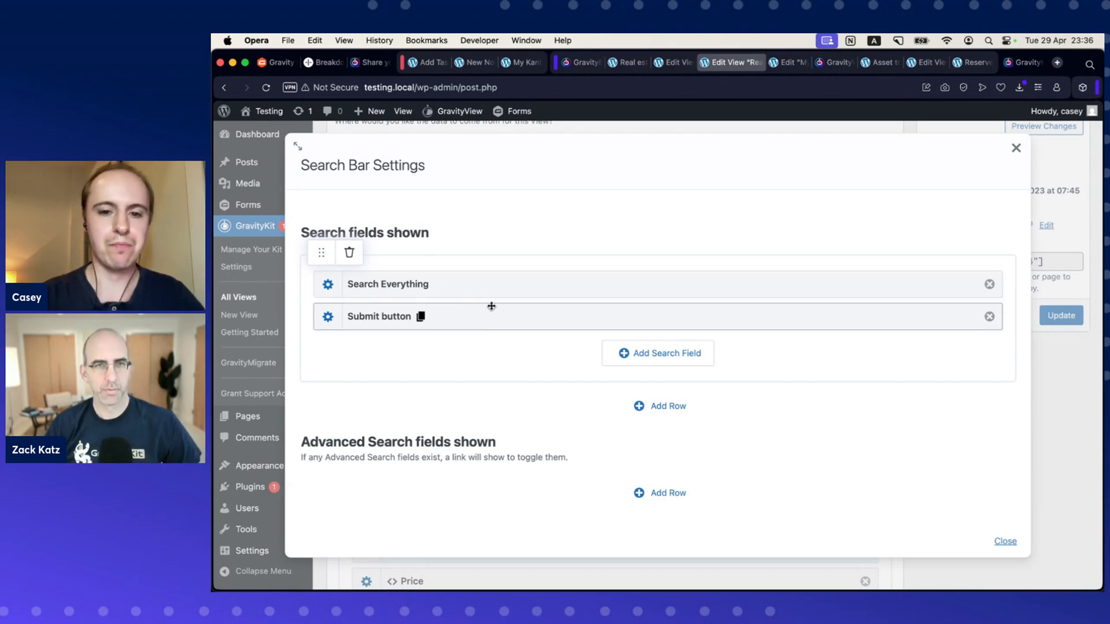
Step: Add Title and Price as search fields and move Title above the Submit button
{"action": "scroll", "coordinate": [516, 383], "scroll_direction": "down", "scroll_amount": 1}
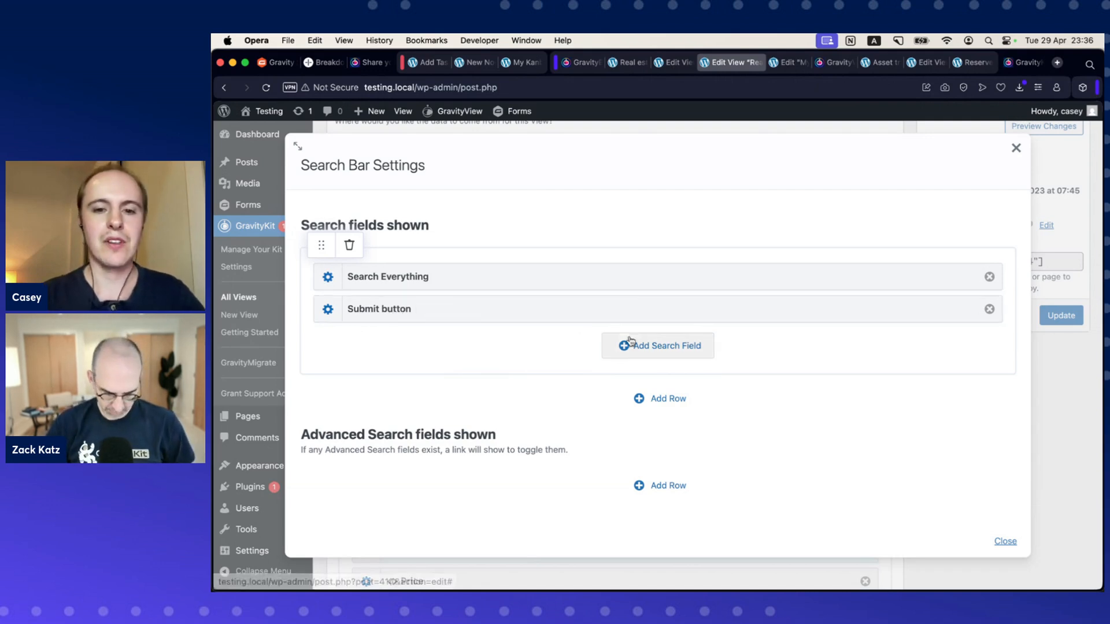
{"action": "scroll", "coordinate": [636, 344], "scroll_direction": "down", "scroll_amount": 1}
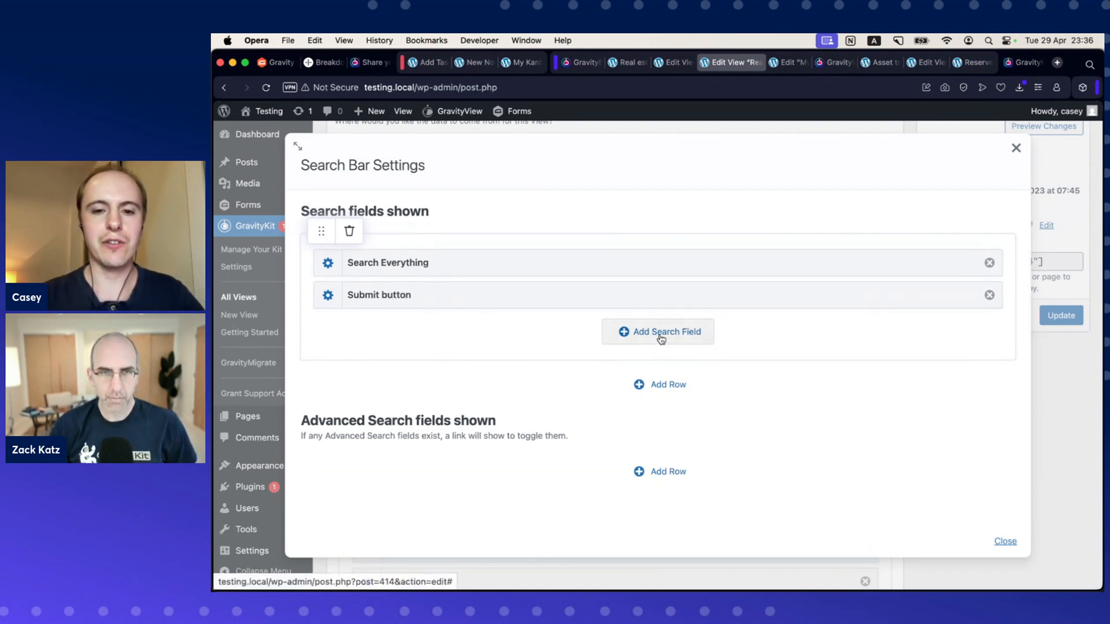
{"action": "left_click", "coordinate": [661, 340]}
{"action": "scroll", "coordinate": [843, 345], "scroll_direction": "down", "scroll_amount": 1}
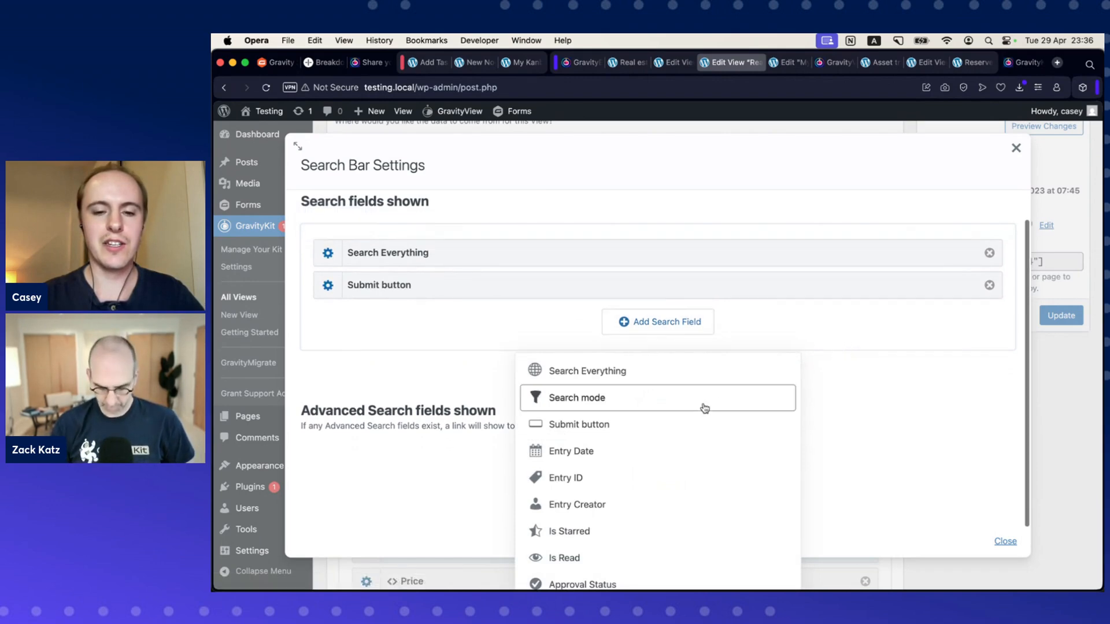
{"action": "scroll", "coordinate": [706, 409], "scroll_direction": "down", "scroll_amount": 1}
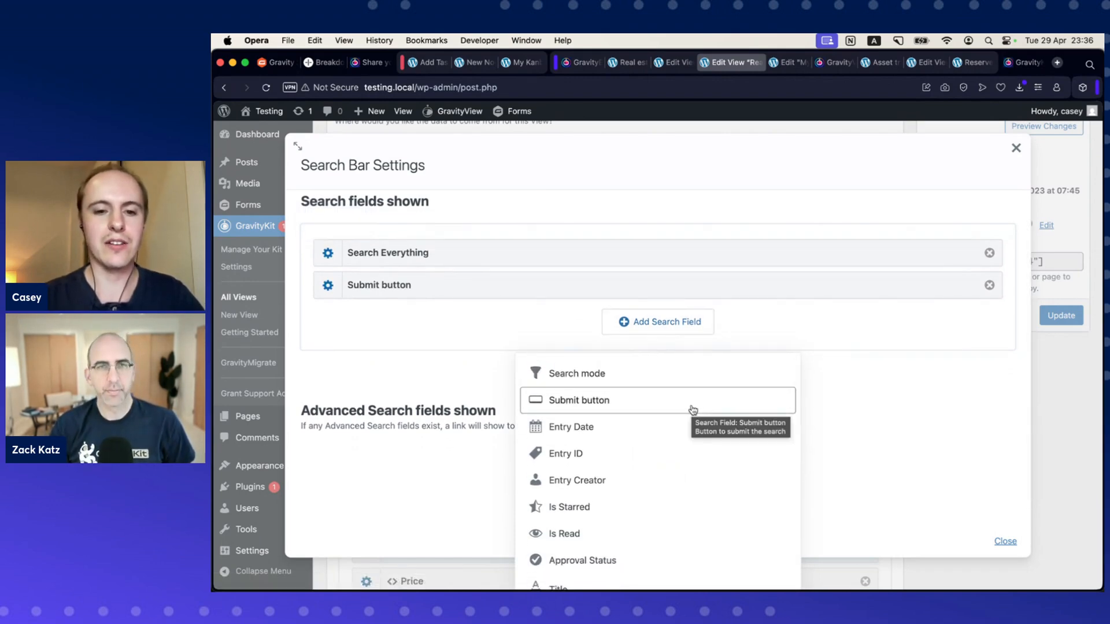
{"action": "scroll", "coordinate": [628, 420], "scroll_direction": "down", "scroll_amount": 6}
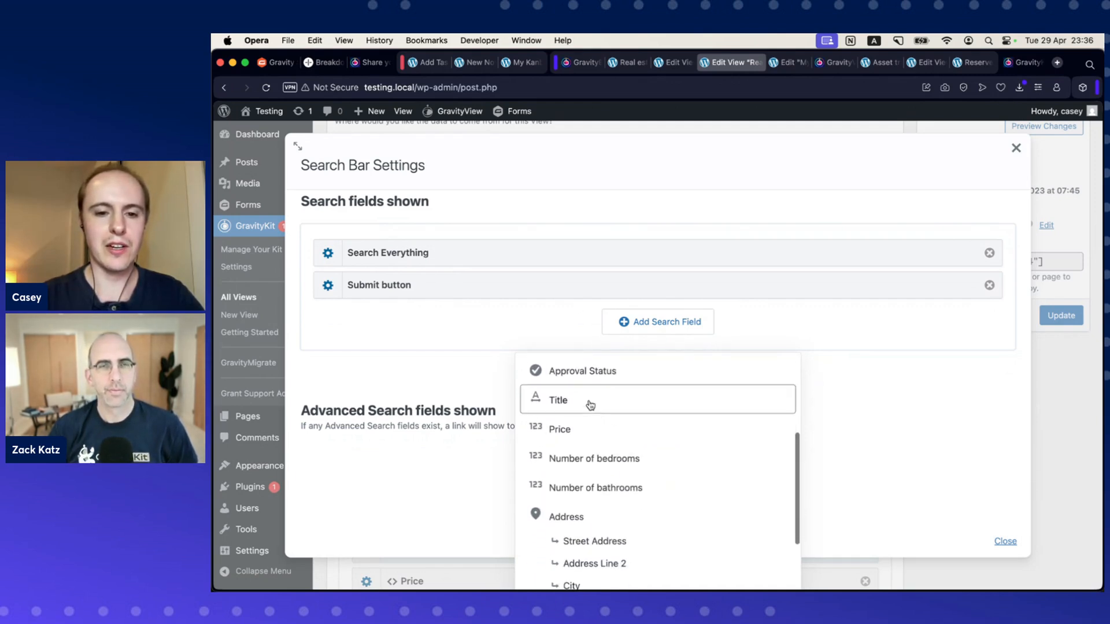
{"action": "left_click", "coordinate": [589, 409]}
{"action": "left_click", "coordinate": [584, 429]}
{"action": "left_click", "coordinate": [847, 392]}
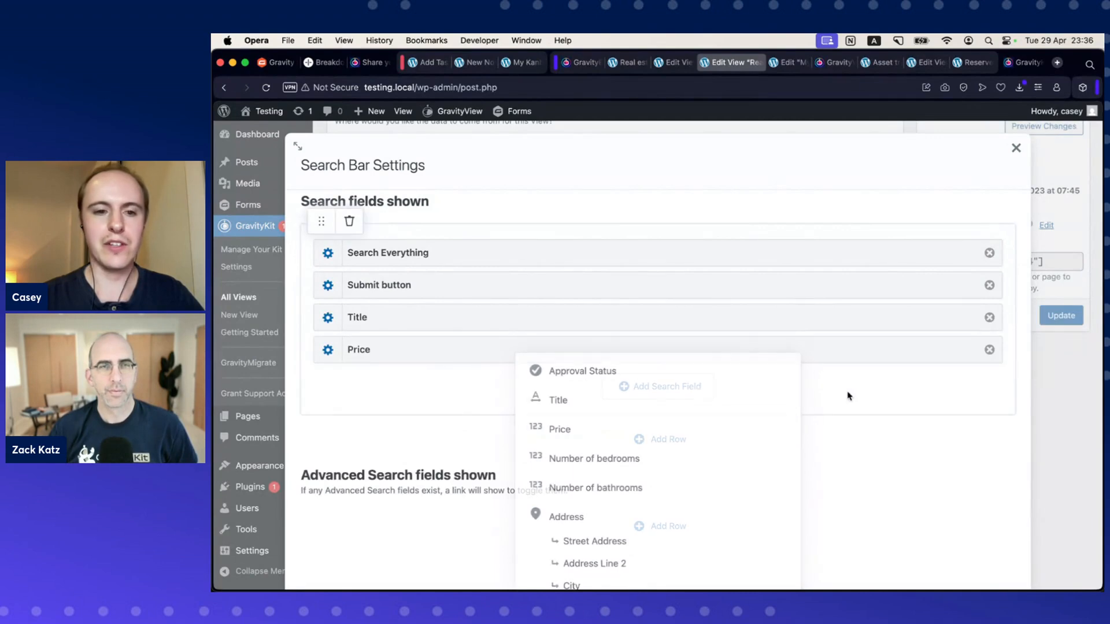
{"action": "left_click_drag", "start_coordinate": [451, 350], "coordinate": [459, 286]}
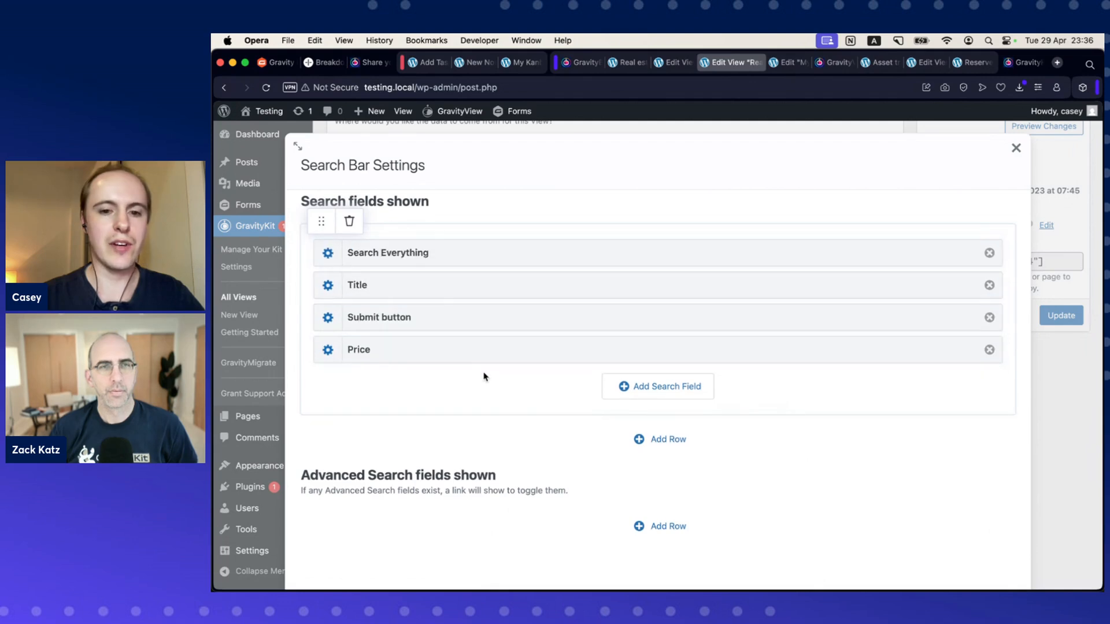
Step: Add a row with two equal columns below the existing search fields
{"action": "scroll", "coordinate": [489, 370], "scroll_direction": "down", "scroll_amount": 3}
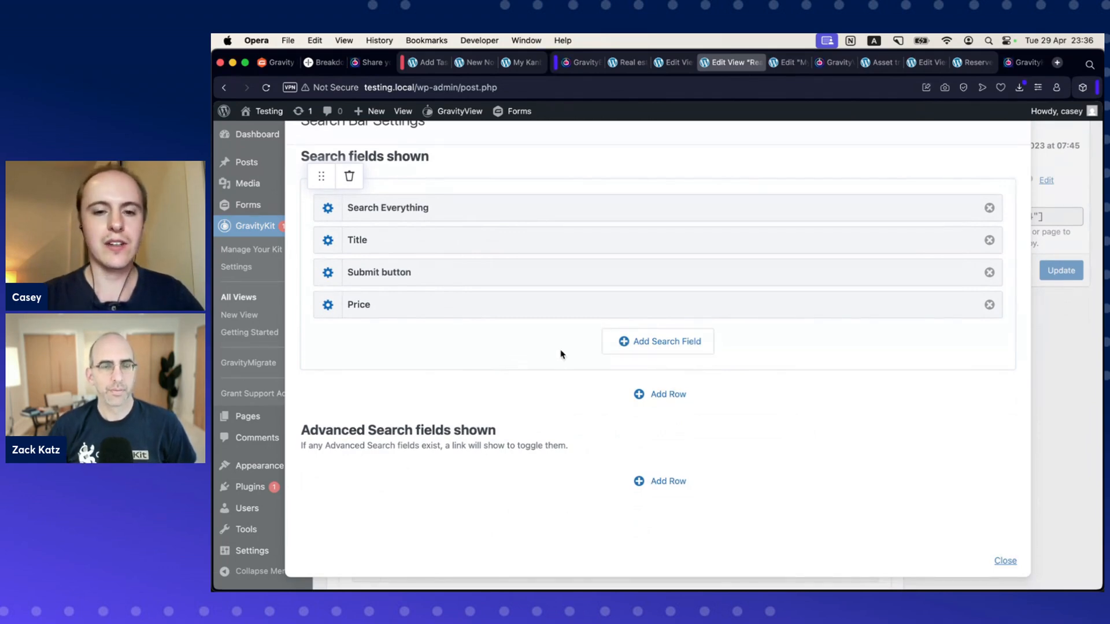
{"action": "scroll", "coordinate": [559, 355], "scroll_direction": "down", "scroll_amount": 2}
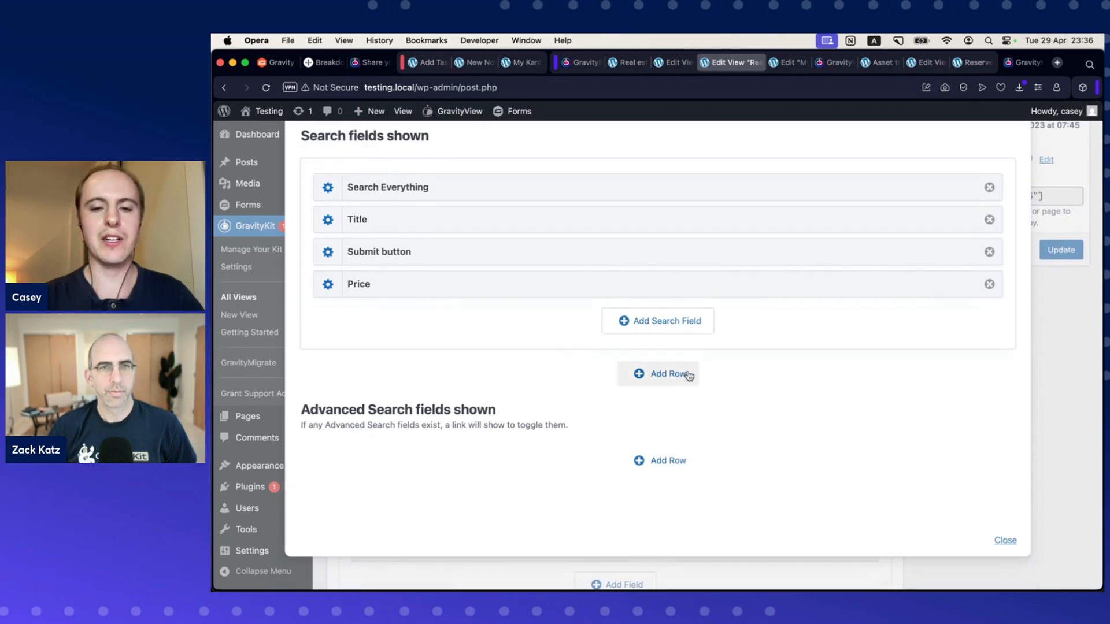
{"action": "left_click", "coordinate": [663, 374]}
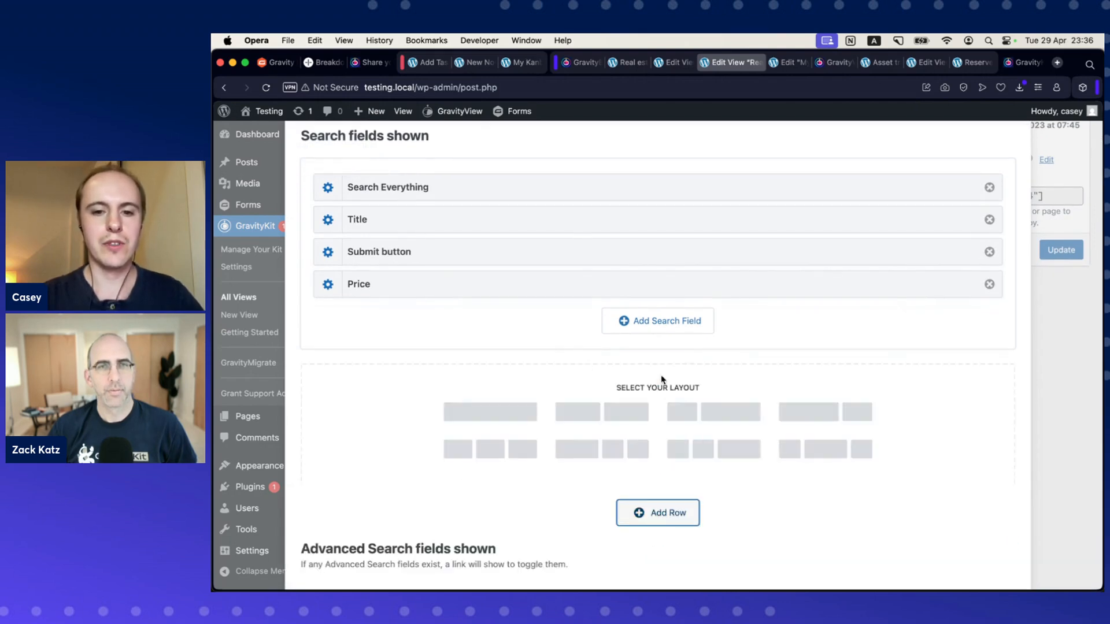
{"action": "scroll", "coordinate": [573, 366], "scroll_direction": "down", "scroll_amount": 3}
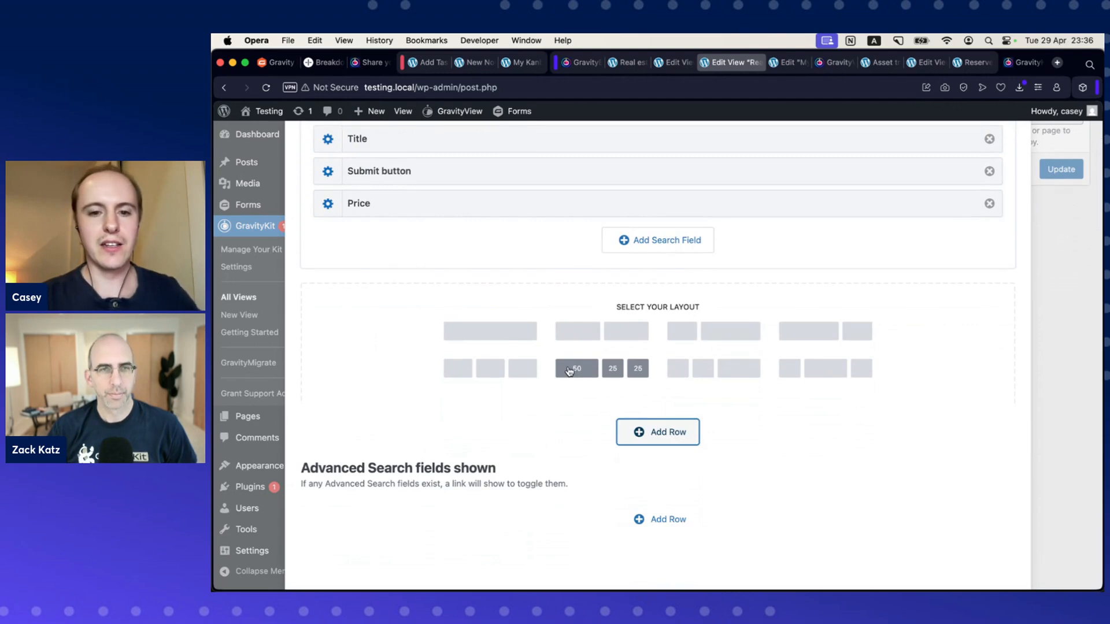
{"action": "left_click", "coordinate": [626, 335]}
{"action": "left_click", "coordinate": [626, 333]}
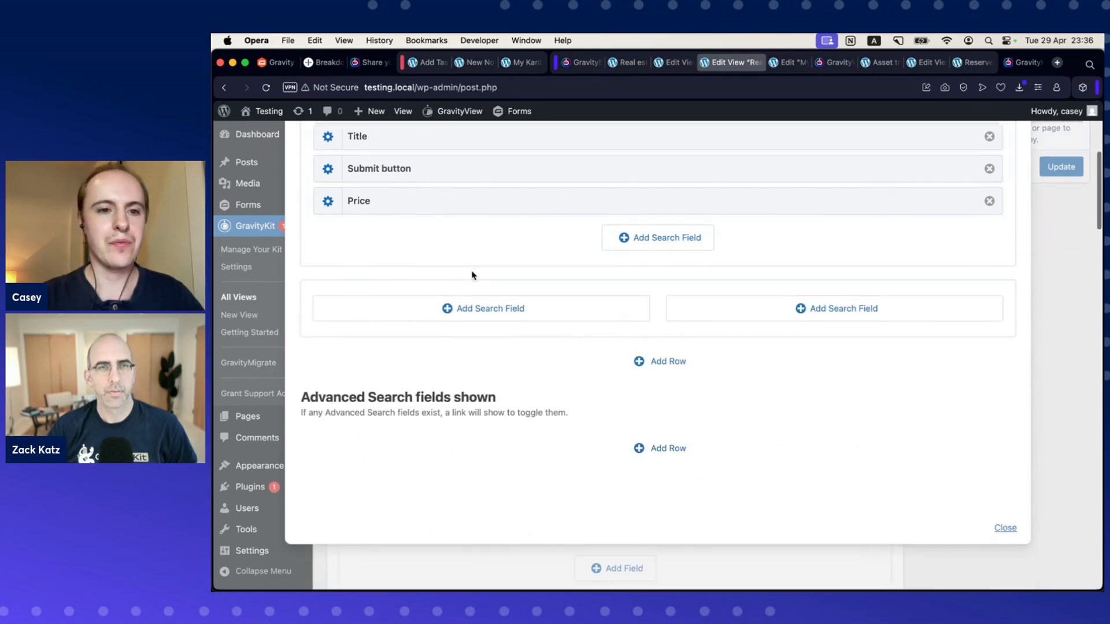
Step: Move Price into the new row's first column and the Submit button into its second column
{"action": "scroll", "coordinate": [471, 275], "scroll_direction": "up", "scroll_amount": 3}
{"action": "left_click_drag", "start_coordinate": [453, 282], "coordinate": [448, 361]}
{"action": "left_click_drag", "start_coordinate": [422, 253], "coordinate": [798, 350]}
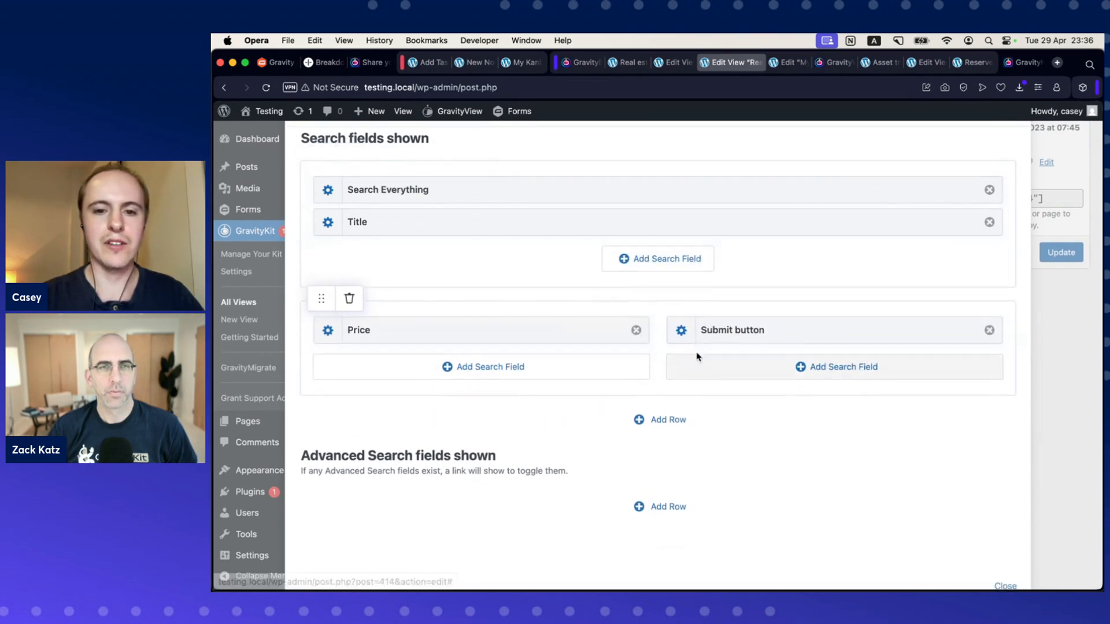
Step: Add a Search mode field below Title in the first search row
{"action": "scroll", "coordinate": [537, 287], "scroll_direction": "down", "scroll_amount": 1}
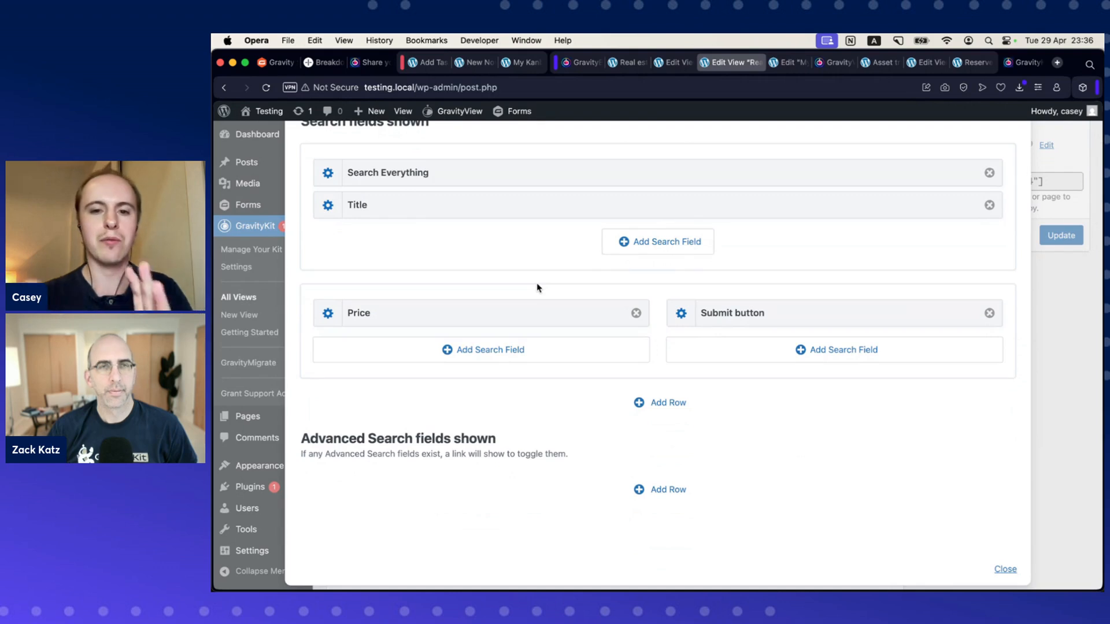
{"action": "scroll", "coordinate": [537, 287], "scroll_direction": "up", "scroll_amount": 1}
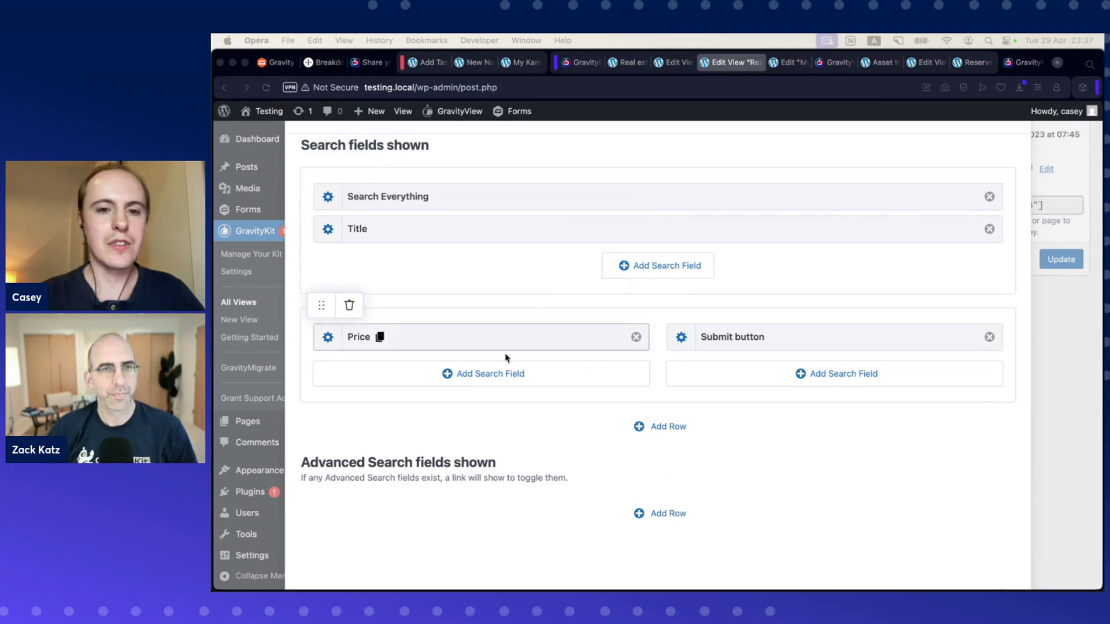
{"action": "scroll", "coordinate": [543, 289], "scroll_direction": "up", "scroll_amount": 1}
{"action": "left_click", "coordinate": [640, 289]}
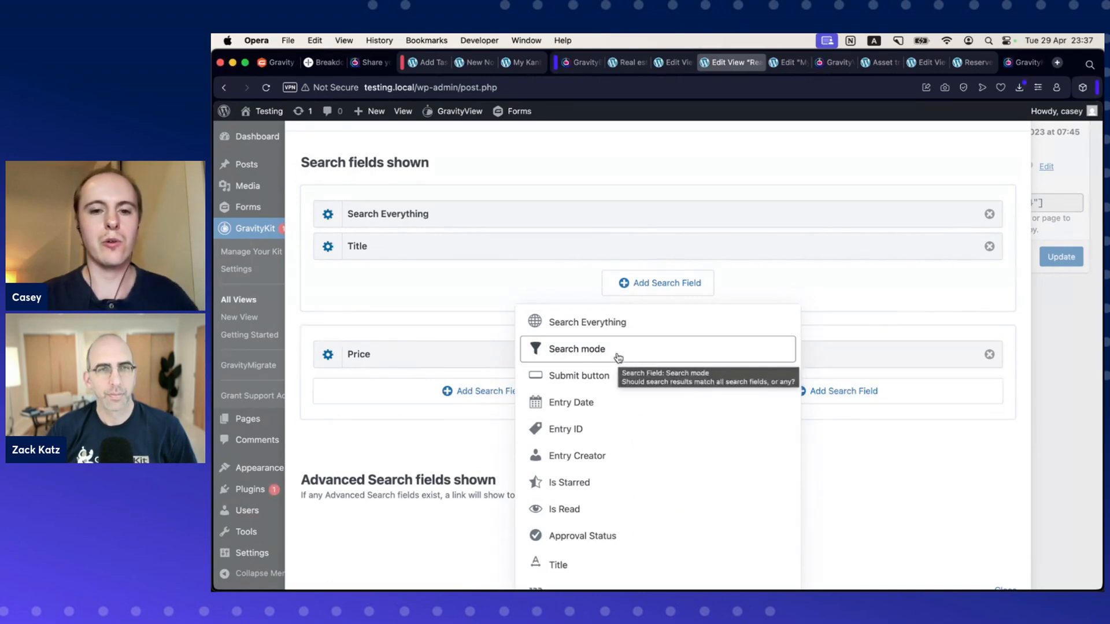
{"action": "left_click", "coordinate": [619, 357]}
{"action": "left_click", "coordinate": [425, 320]}
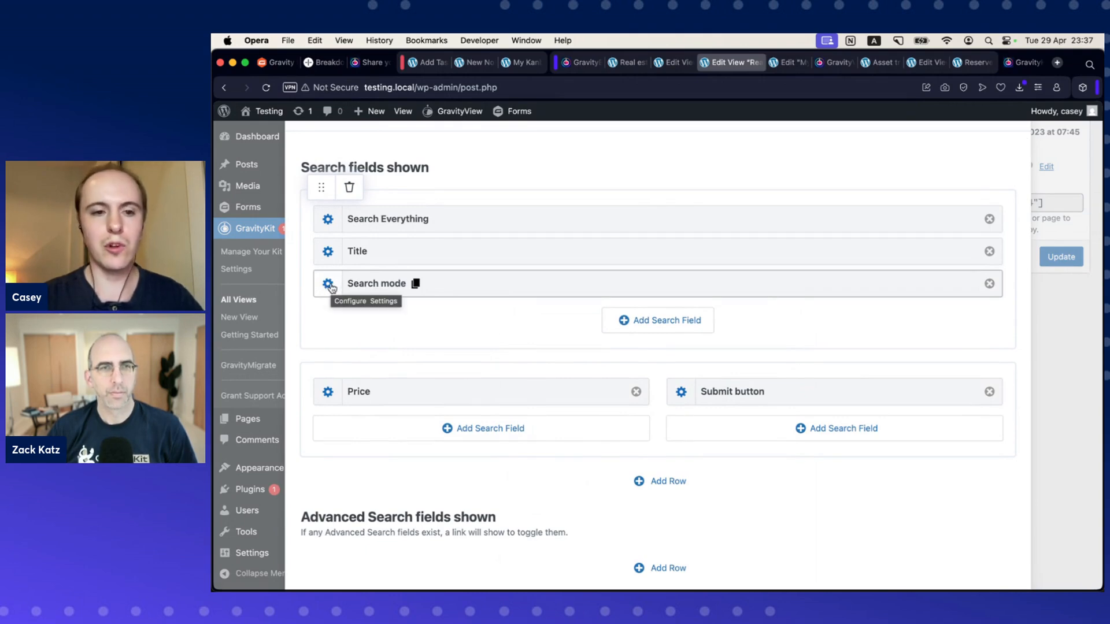
Step: Set the Search mode field's input type to Radio and close its settings
{"action": "left_click", "coordinate": [329, 285]}
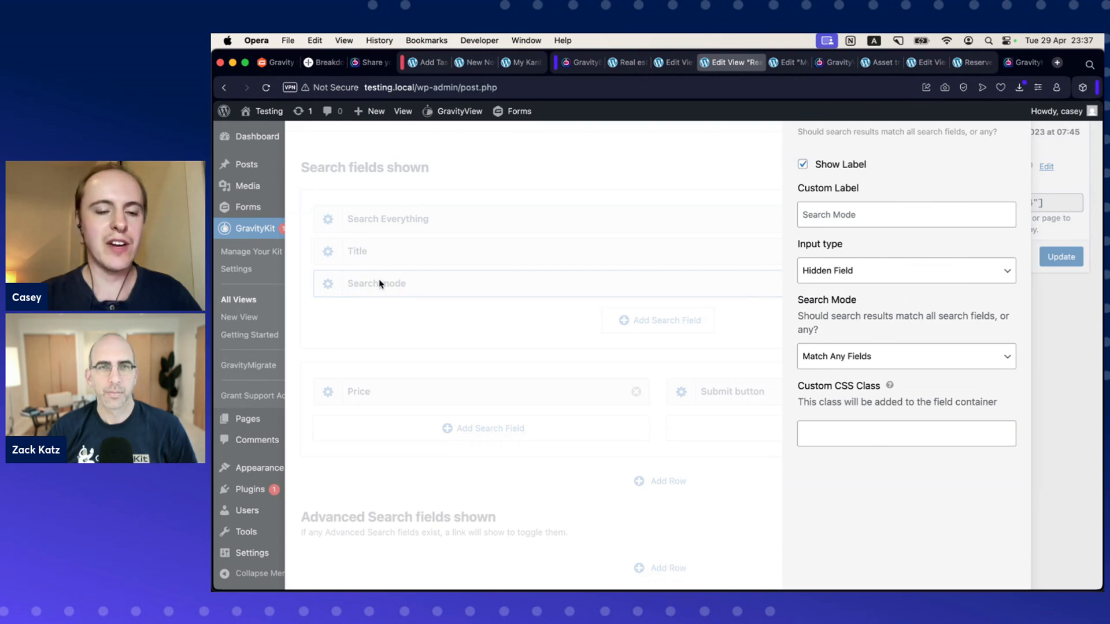
{"action": "left_click", "coordinate": [895, 278]}
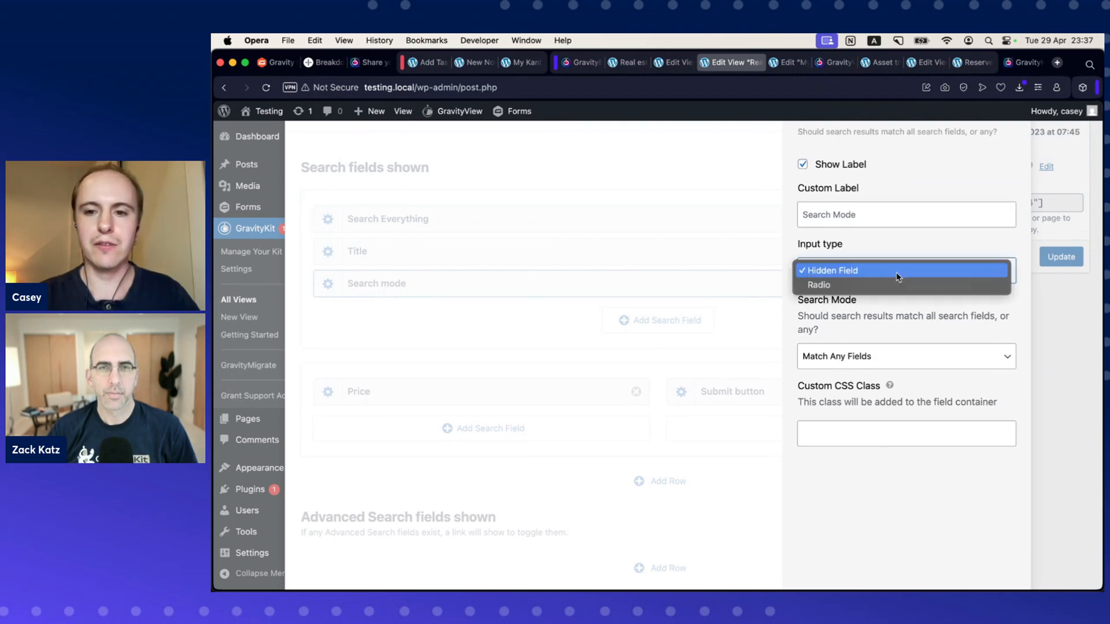
{"action": "left_click", "coordinate": [860, 285]}
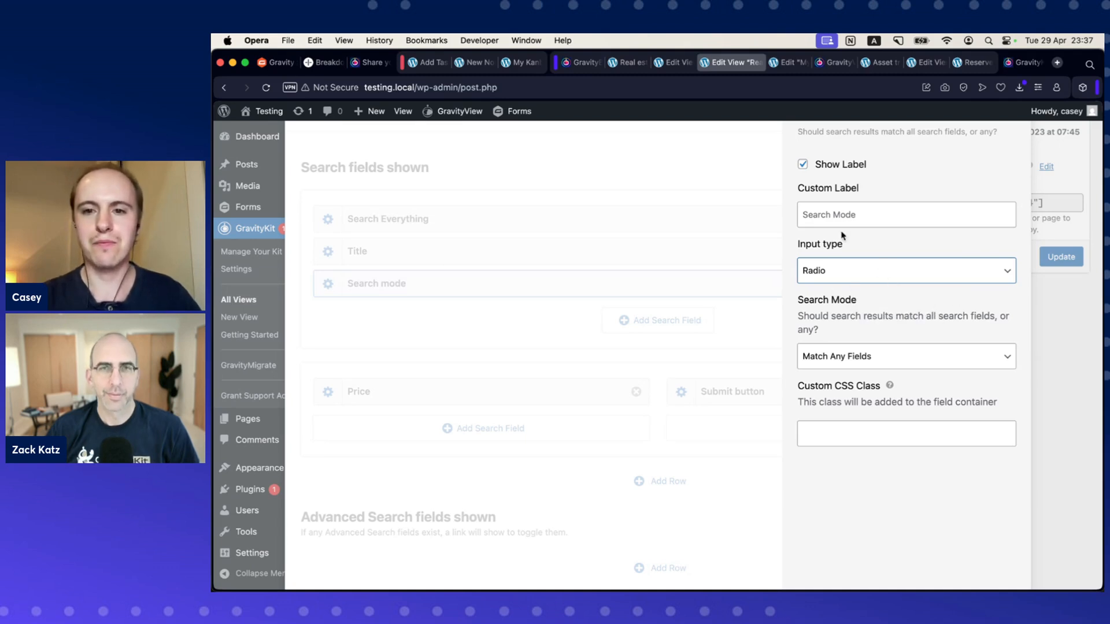
{"action": "left_click", "coordinate": [744, 170]}
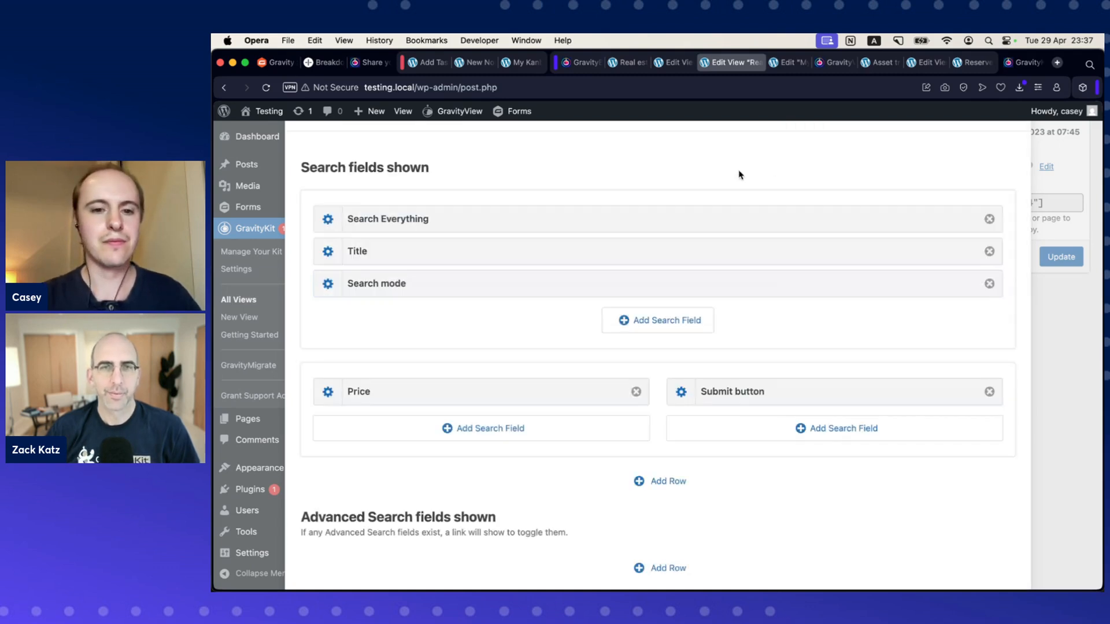
{"action": "mouse_move", "coordinate": [318, 380]}
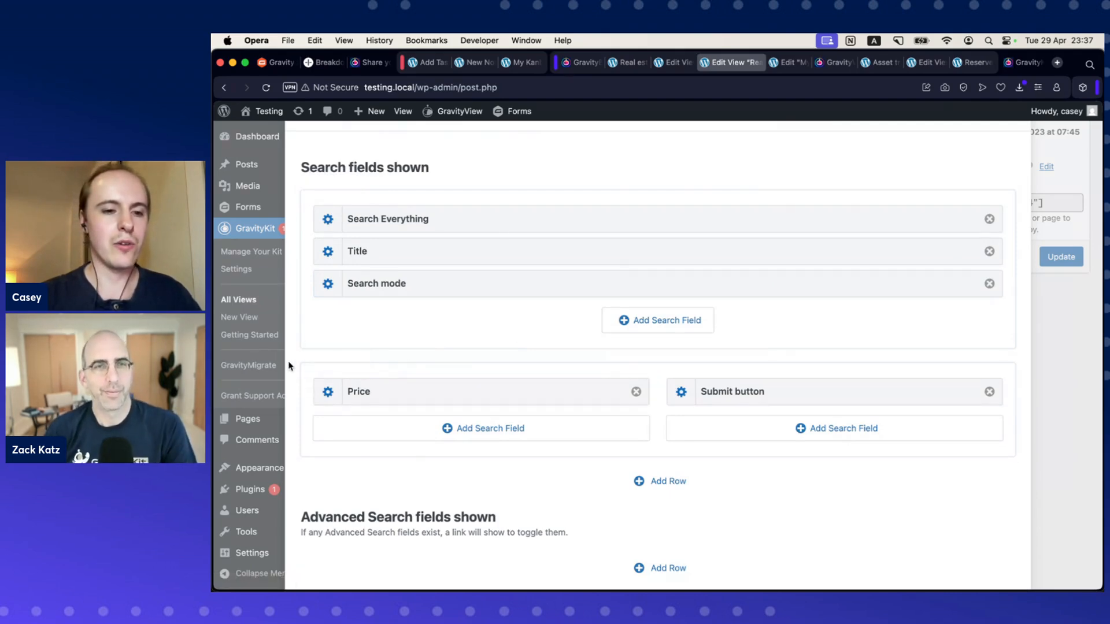
{"action": "left_click_drag", "start_coordinate": [321, 362], "coordinate": [322, 393]}
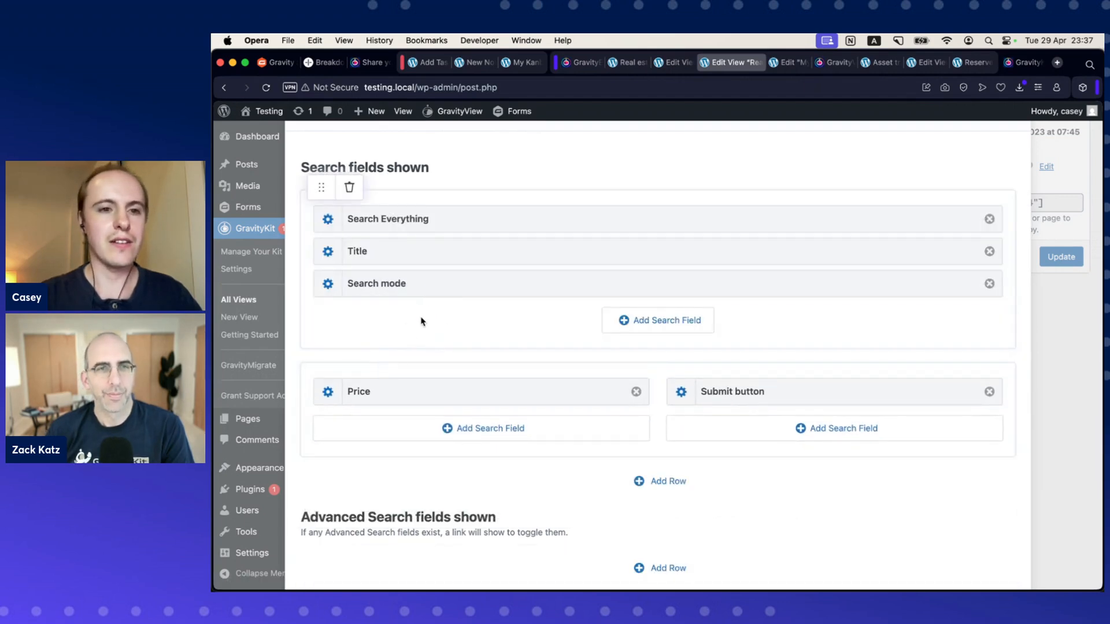
{"action": "scroll", "coordinate": [471, 328], "scroll_direction": "up", "scroll_amount": 1}
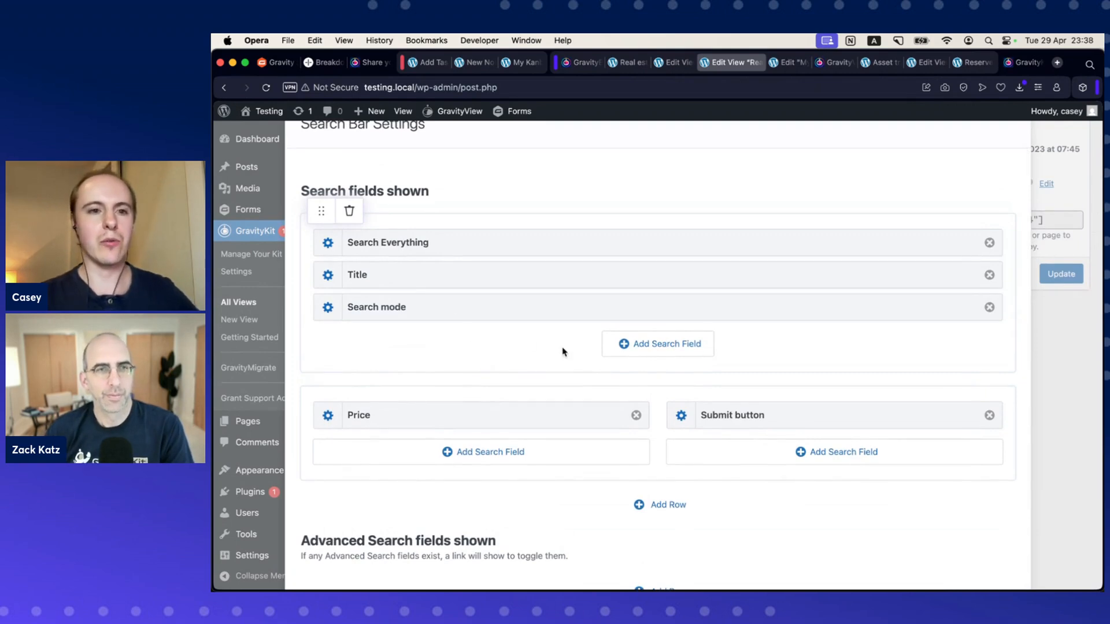
Step: Add a single-column row to the Advanced Search fields section
{"action": "scroll", "coordinate": [573, 354], "scroll_direction": "down", "scroll_amount": 5}
{"action": "scroll", "coordinate": [574, 356], "scroll_direction": "down", "scroll_amount": 5}
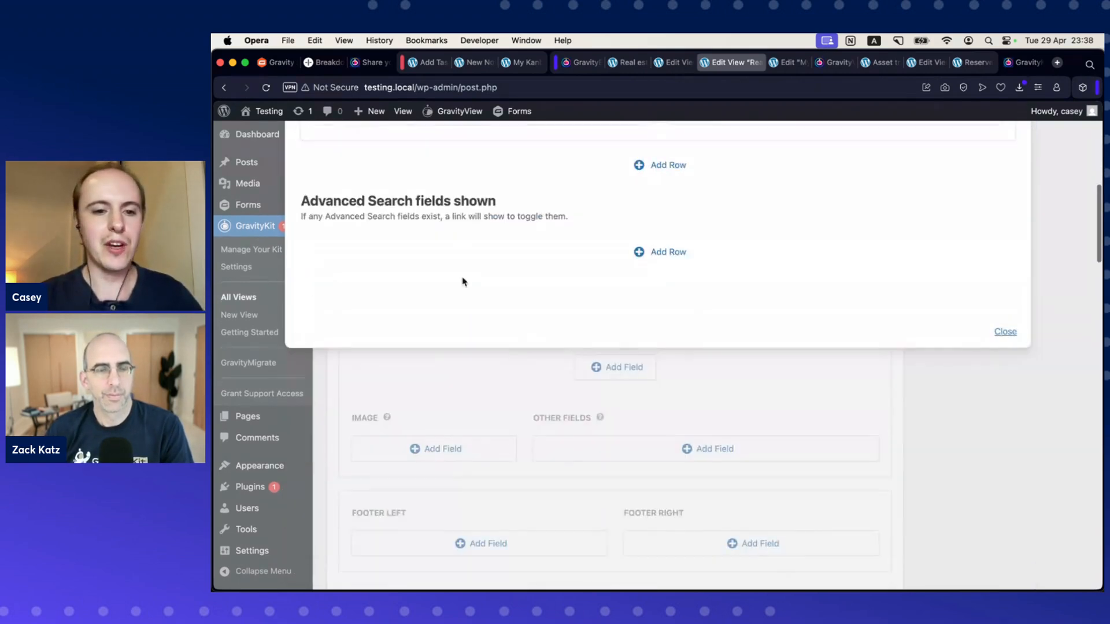
{"action": "scroll", "coordinate": [589, 265], "scroll_direction": "up", "scroll_amount": 1}
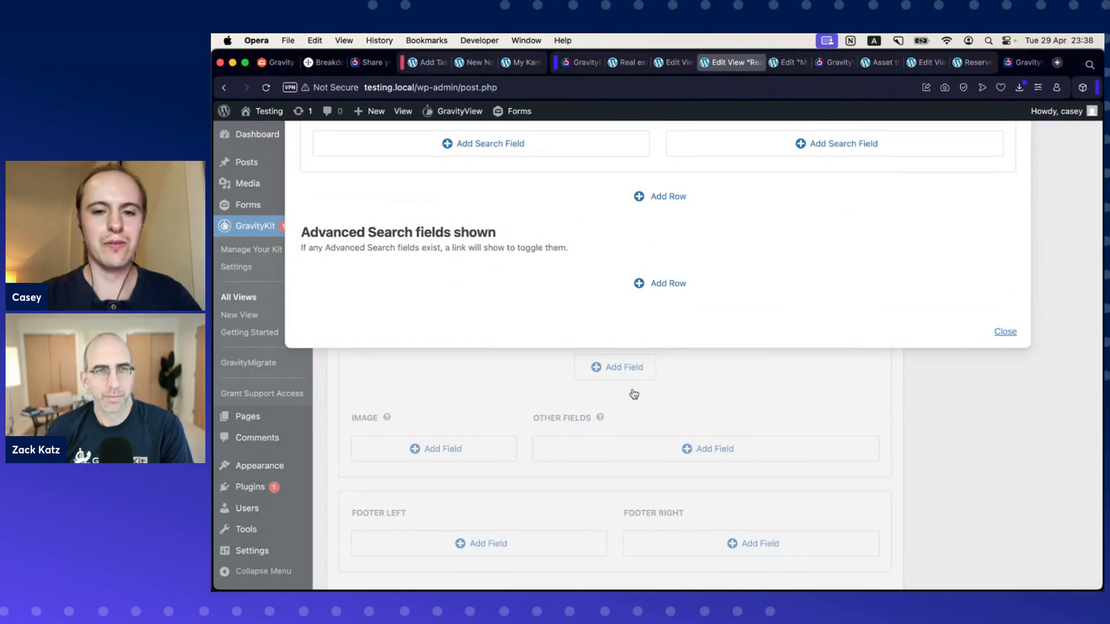
{"action": "scroll", "coordinate": [635, 323], "scroll_direction": "up", "scroll_amount": 5}
{"action": "scroll", "coordinate": [529, 397], "scroll_direction": "down", "scroll_amount": 1}
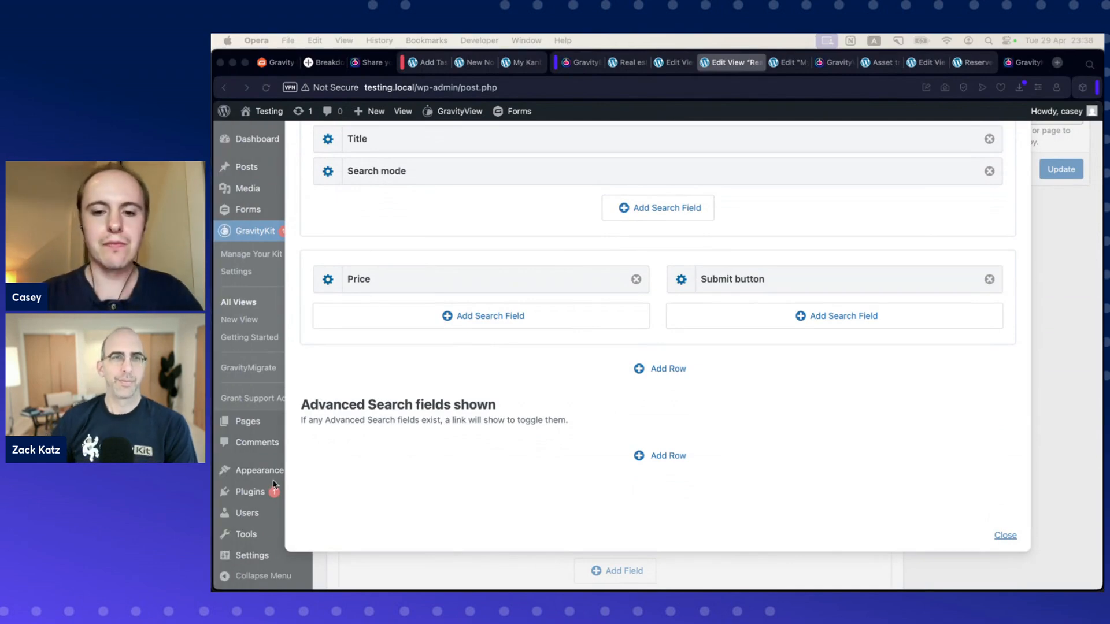
{"action": "scroll", "coordinate": [752, 423], "scroll_direction": "down", "scroll_amount": 1}
{"action": "left_click", "coordinate": [649, 446]}
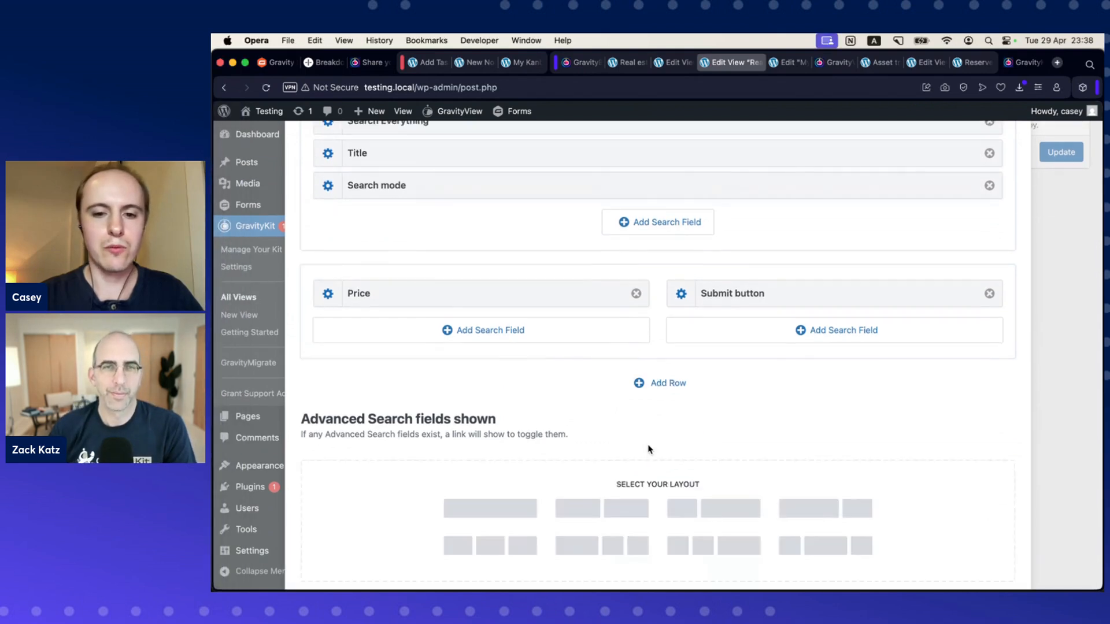
{"action": "scroll", "coordinate": [664, 406], "scroll_direction": "down", "scroll_amount": 3}
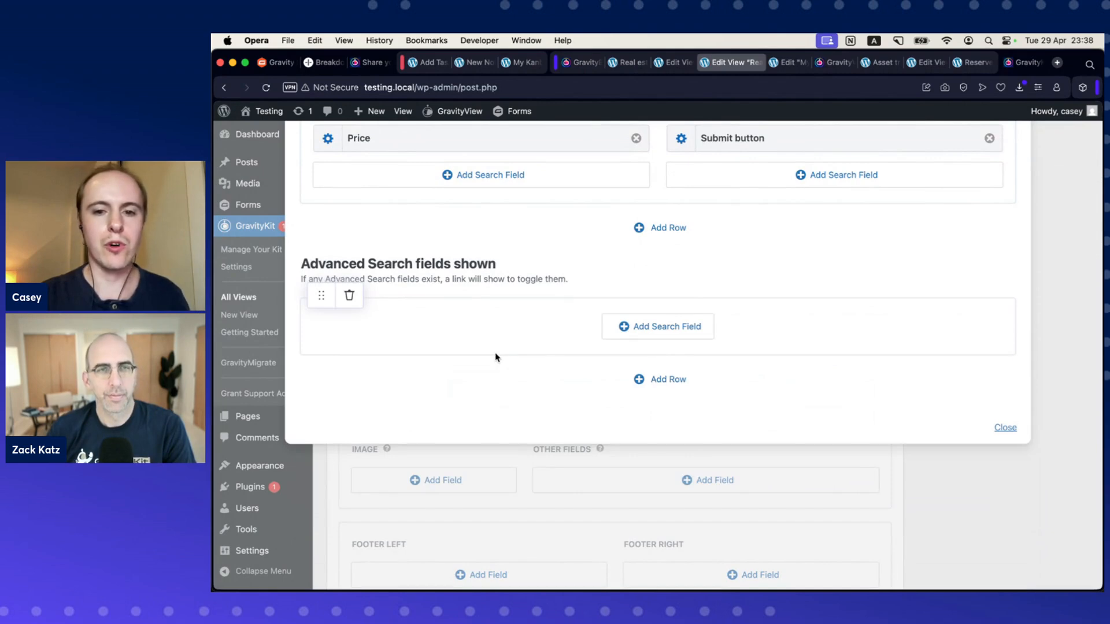
{"action": "scroll", "coordinate": [538, 348], "scroll_direction": "up", "scroll_amount": 3}
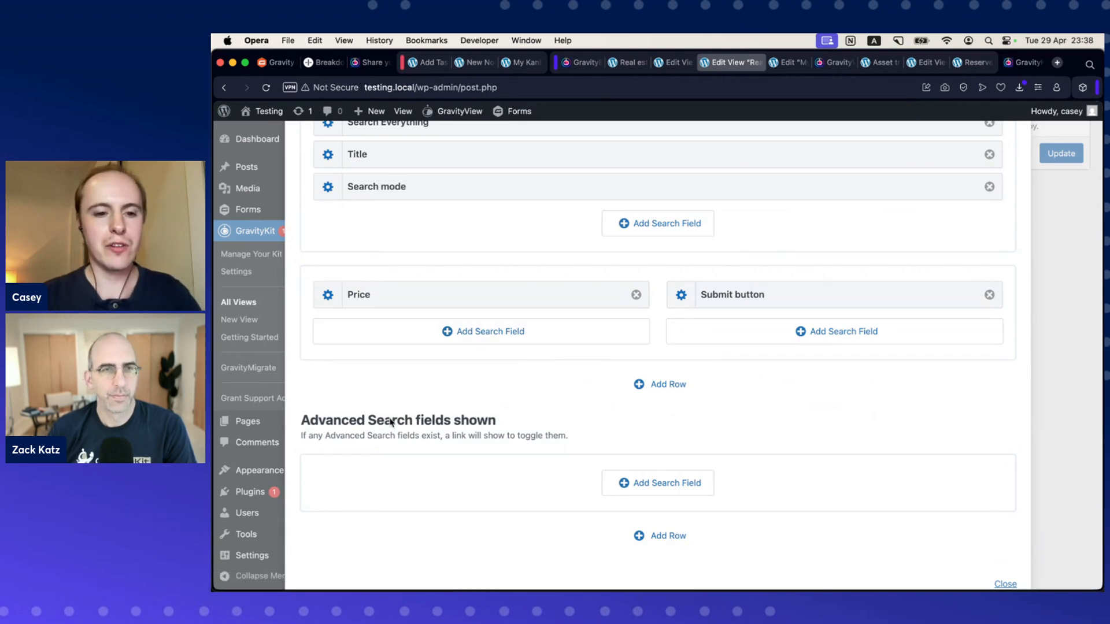
{"action": "scroll", "coordinate": [390, 423], "scroll_direction": "up", "scroll_amount": 1}
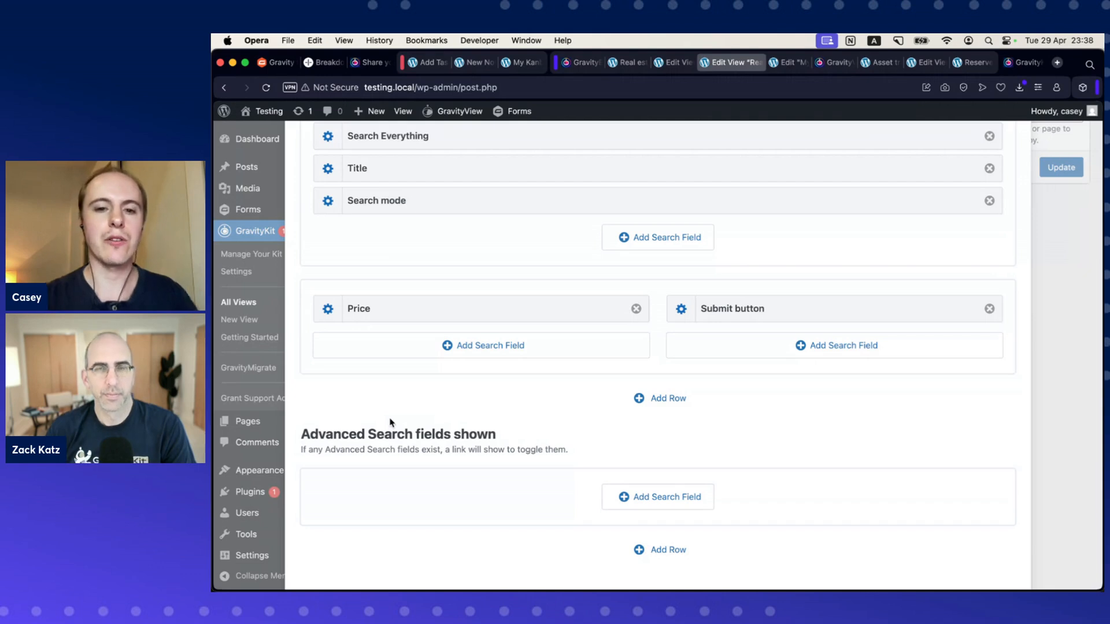
{"action": "scroll", "coordinate": [561, 406], "scroll_direction": "down", "scroll_amount": 1}
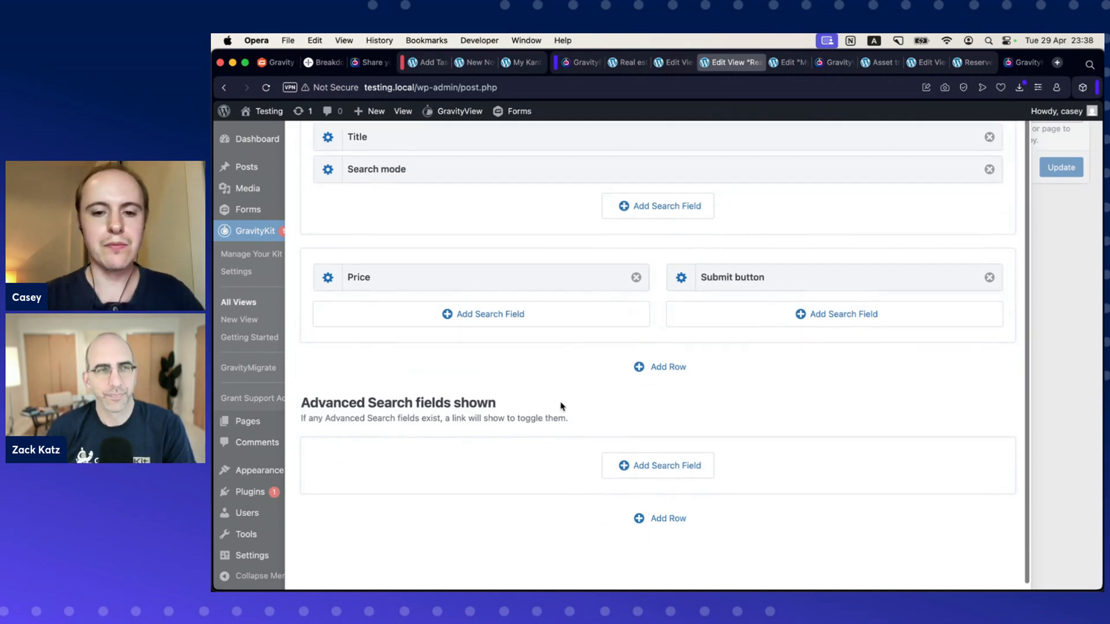
Step: Add Number of bedrooms, Number of bathrooms and Price to the Advanced Search row
{"action": "left_click", "coordinate": [645, 470]}
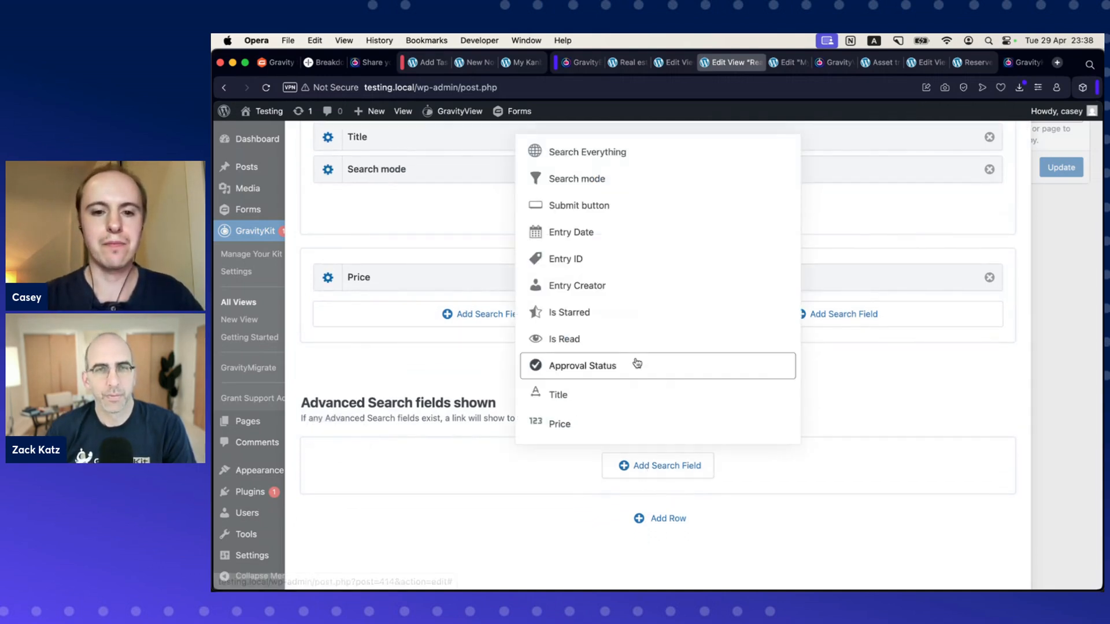
{"action": "scroll", "coordinate": [627, 314], "scroll_direction": "down", "scroll_amount": 3}
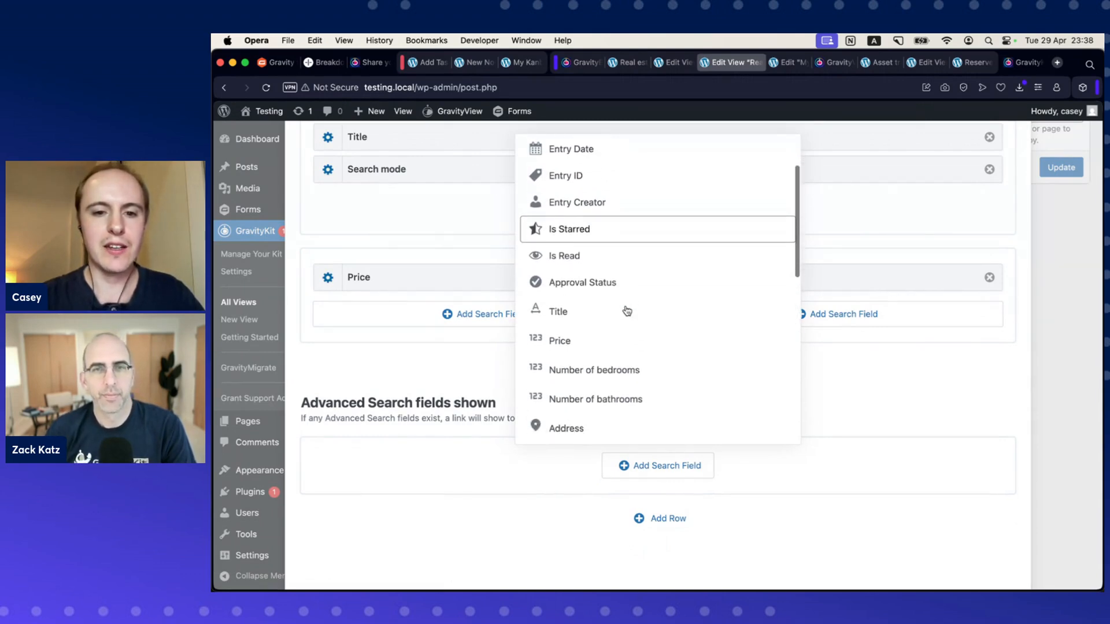
{"action": "scroll", "coordinate": [627, 311], "scroll_direction": "down", "scroll_amount": 3}
{"action": "left_click", "coordinate": [628, 296]}
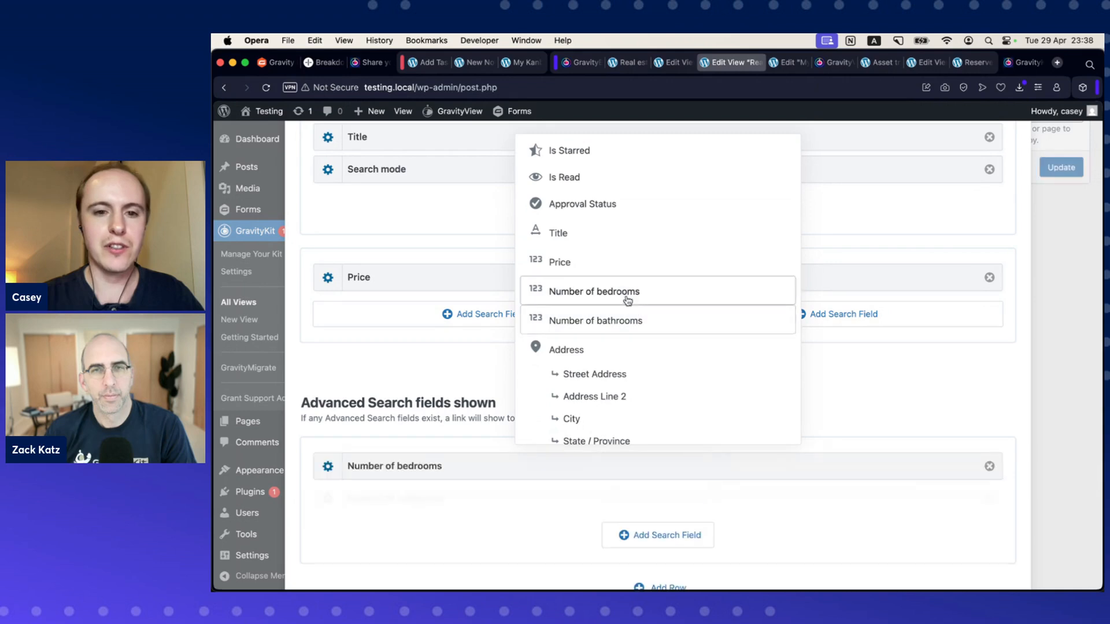
{"action": "left_click", "coordinate": [607, 263]}
Step: Add Property type, Size (square feet), To rent or buy and Amenities to the Advanced Search row
{"action": "scroll", "coordinate": [634, 313], "scroll_direction": "down", "scroll_amount": 2}
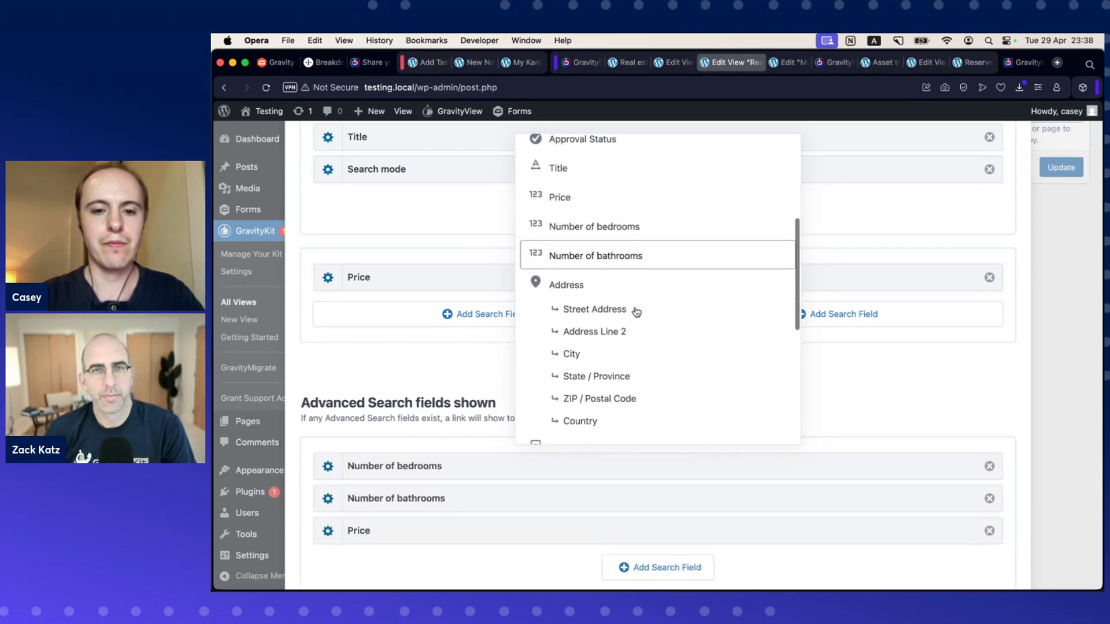
{"action": "scroll", "coordinate": [635, 311], "scroll_direction": "down", "scroll_amount": 6}
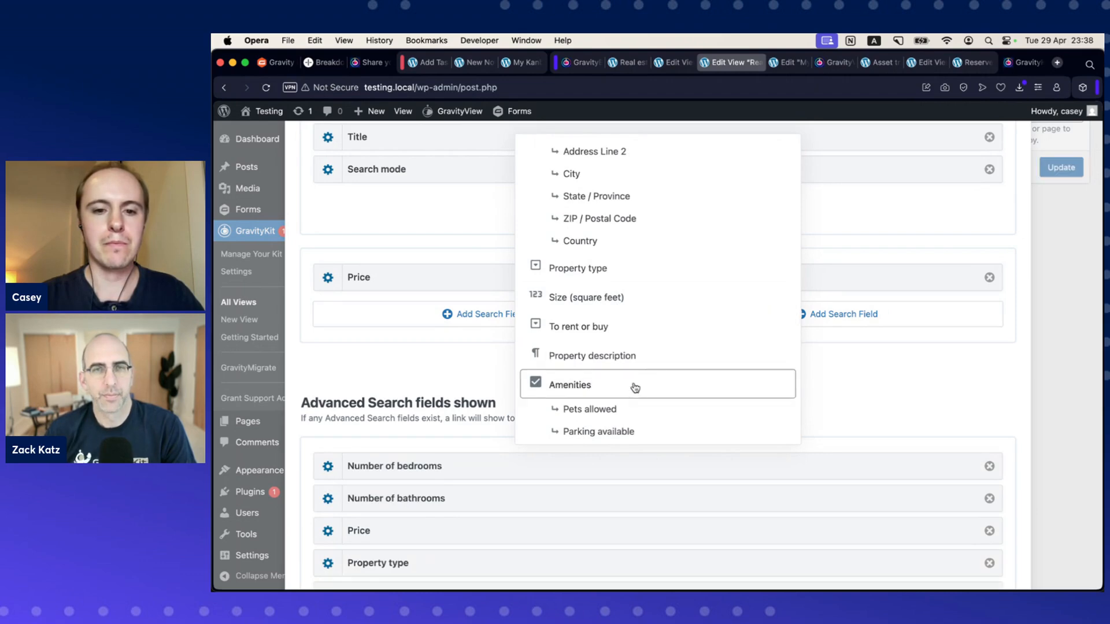
{"action": "scroll", "coordinate": [635, 381], "scroll_direction": "down", "scroll_amount": 5}
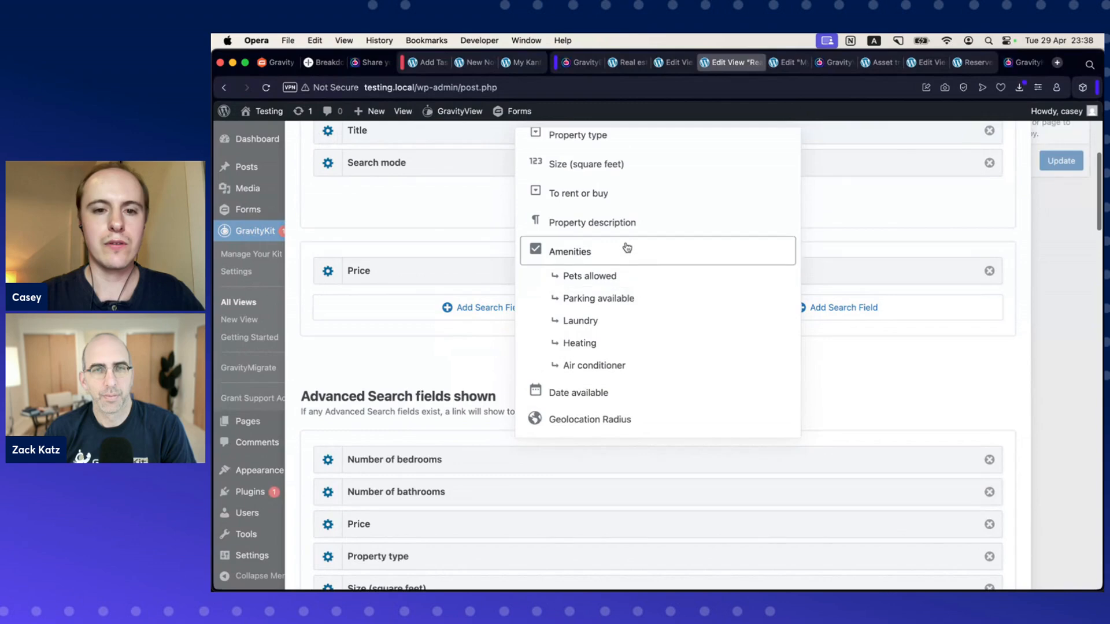
{"action": "left_click", "coordinate": [627, 247]}
{"action": "left_click", "coordinate": [729, 347]}
{"action": "scroll", "coordinate": [612, 322], "scroll_direction": "down", "scroll_amount": 5}
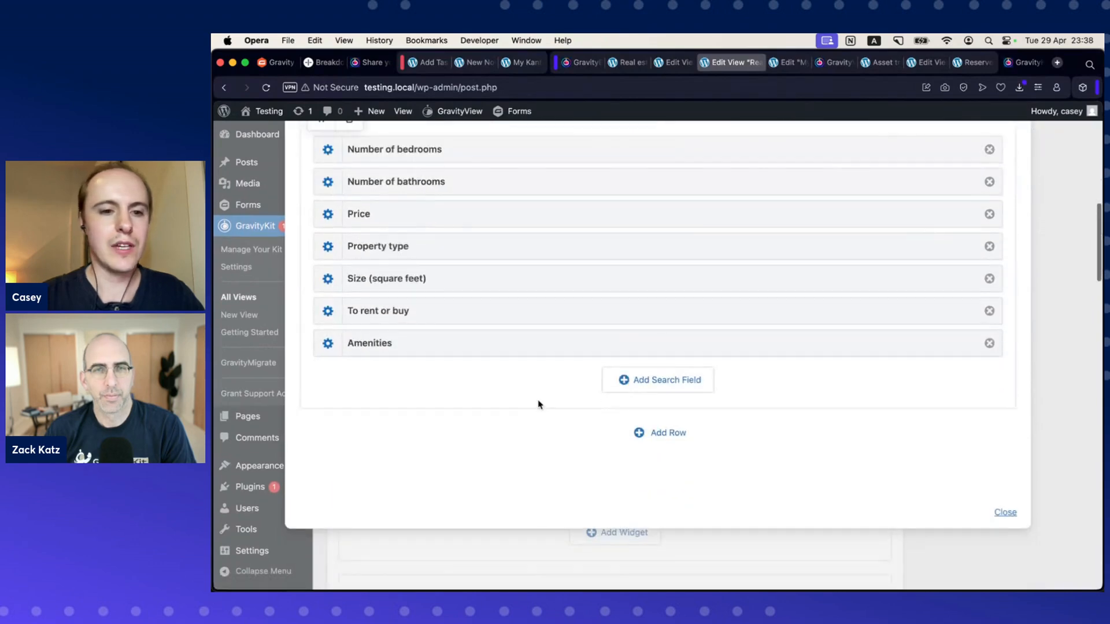
Step: Add a single-column row below the Price and Submit button row in the main search fields
{"action": "scroll", "coordinate": [539, 405], "scroll_direction": "up", "scroll_amount": 5}
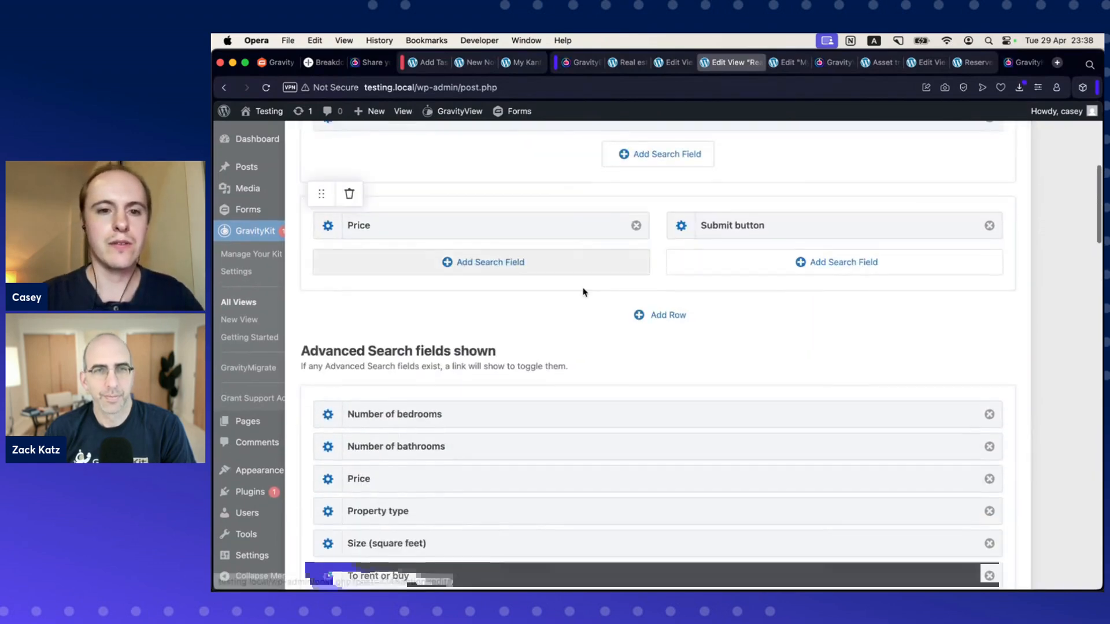
{"action": "scroll", "coordinate": [576, 312], "scroll_direction": "up", "scroll_amount": 5}
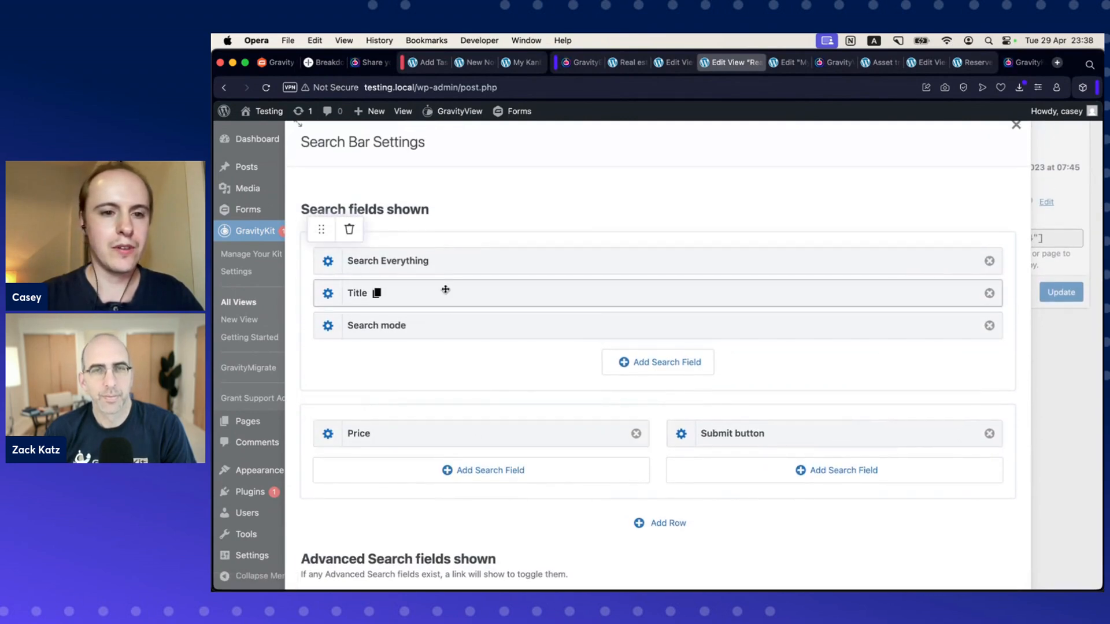
{"action": "mouse_move", "coordinate": [461, 322]}
{"action": "left_mouse_down"}
{"action": "mouse_move", "coordinate": [461, 349]}
{"action": "mouse_move", "coordinate": [463, 320]}
{"action": "left_mouse_up"}
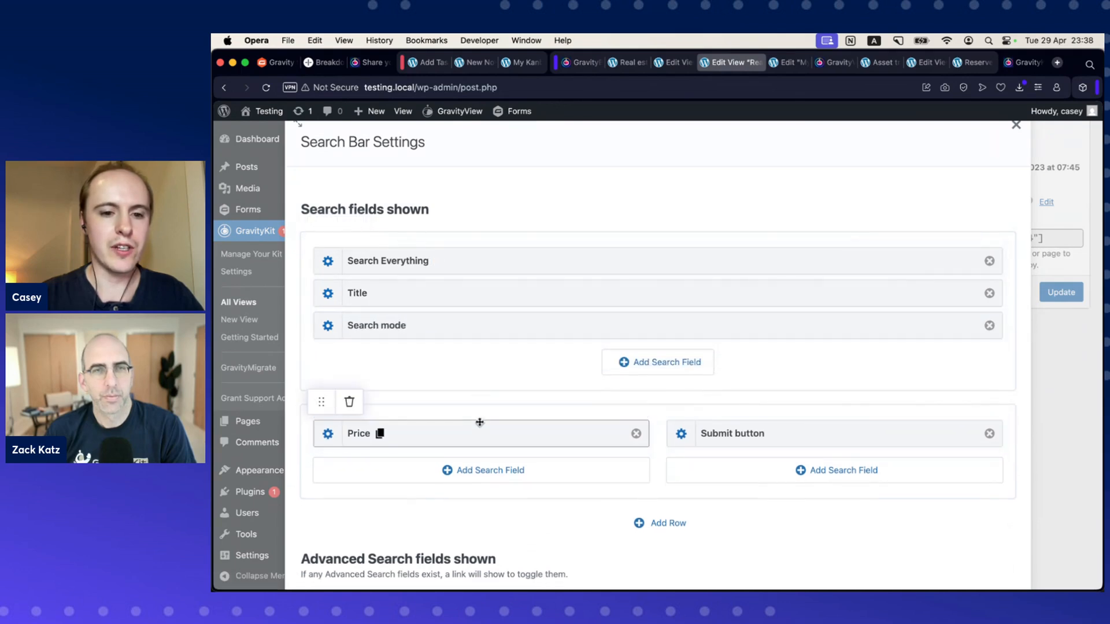
{"action": "left_click", "coordinate": [654, 524]}
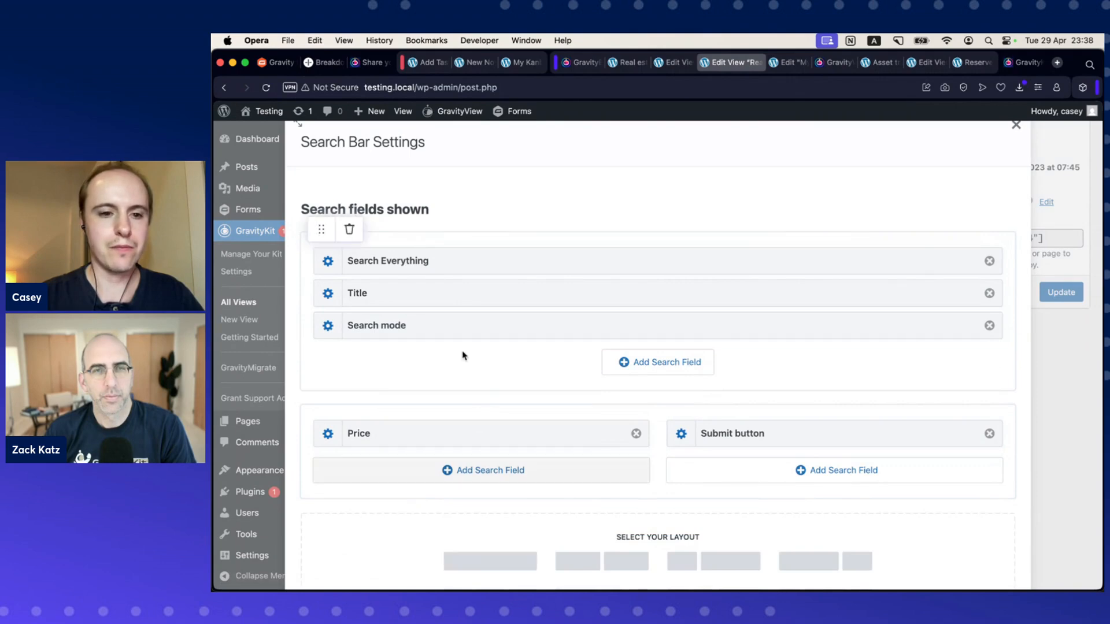
{"action": "scroll", "coordinate": [451, 318], "scroll_direction": "down", "scroll_amount": 5}
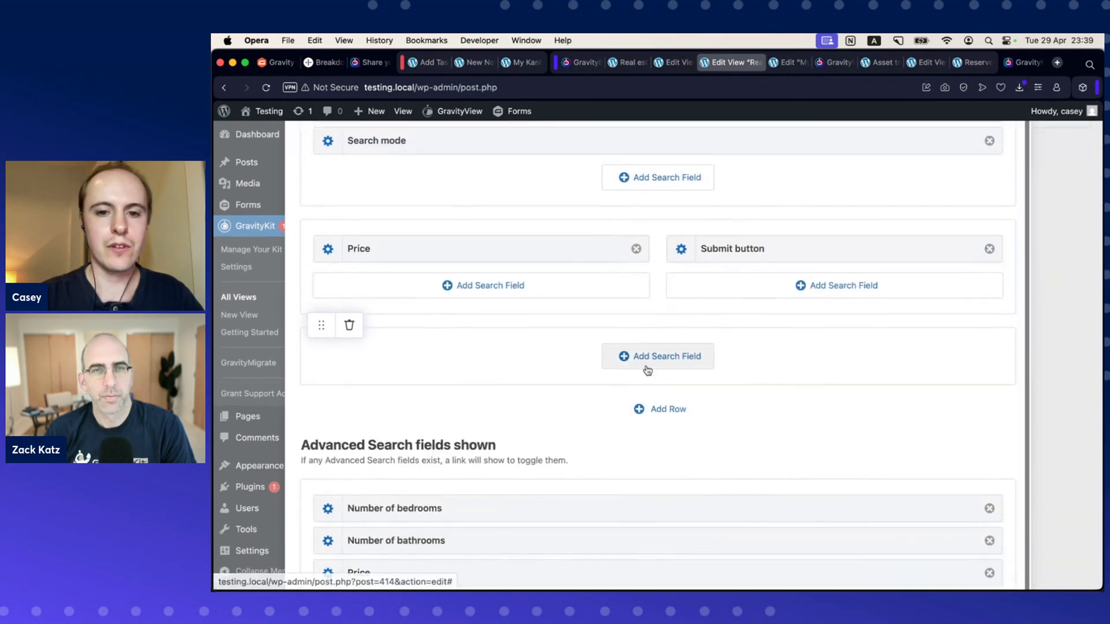
Step: Add a Search mode field to the new row and remove the one below Title in the first row
{"action": "left_click", "coordinate": [648, 371]}
{"action": "scroll", "coordinate": [549, 399], "scroll_direction": "up", "scroll_amount": 2}
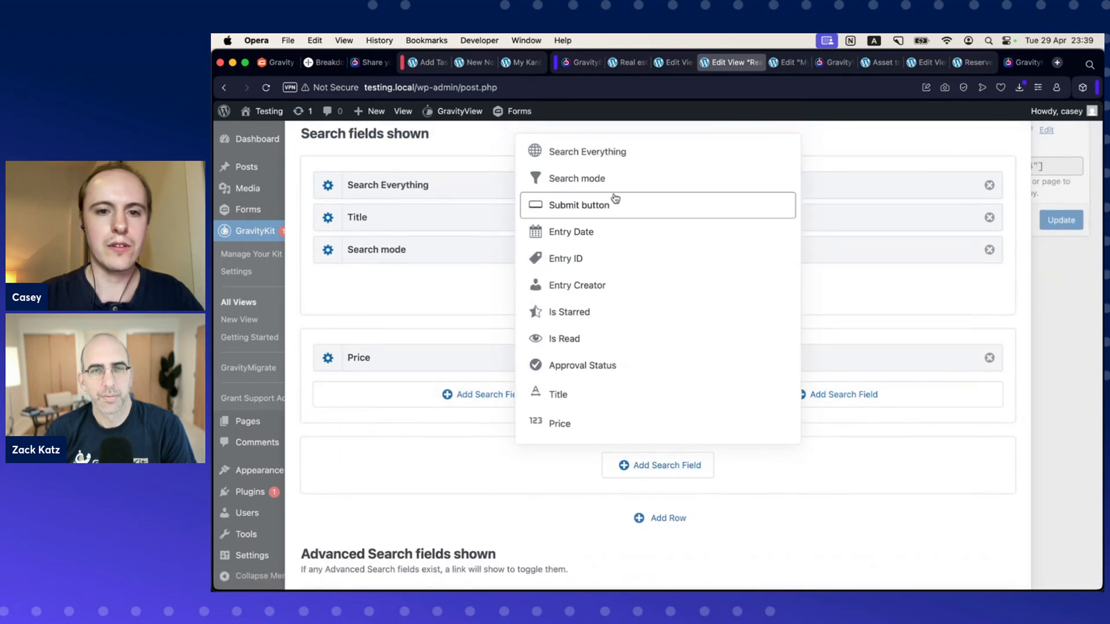
{"action": "left_click", "coordinate": [612, 180]}
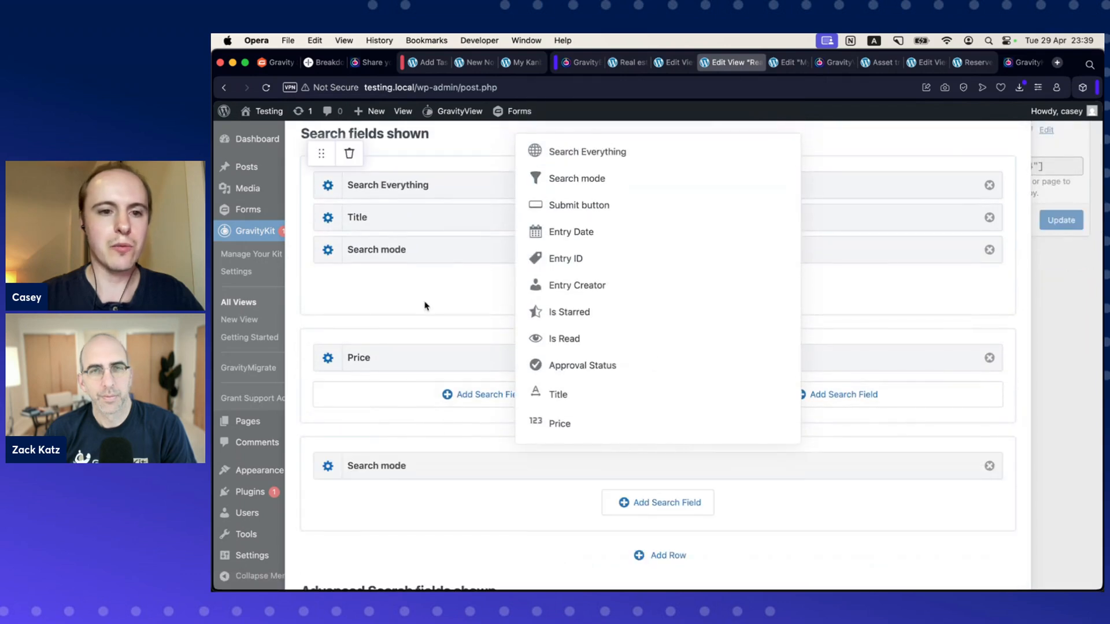
{"action": "left_click", "coordinate": [988, 252]}
Step: Set the third row's Search mode field to the Radio input type and close its settings
{"action": "left_click", "coordinate": [327, 434]}
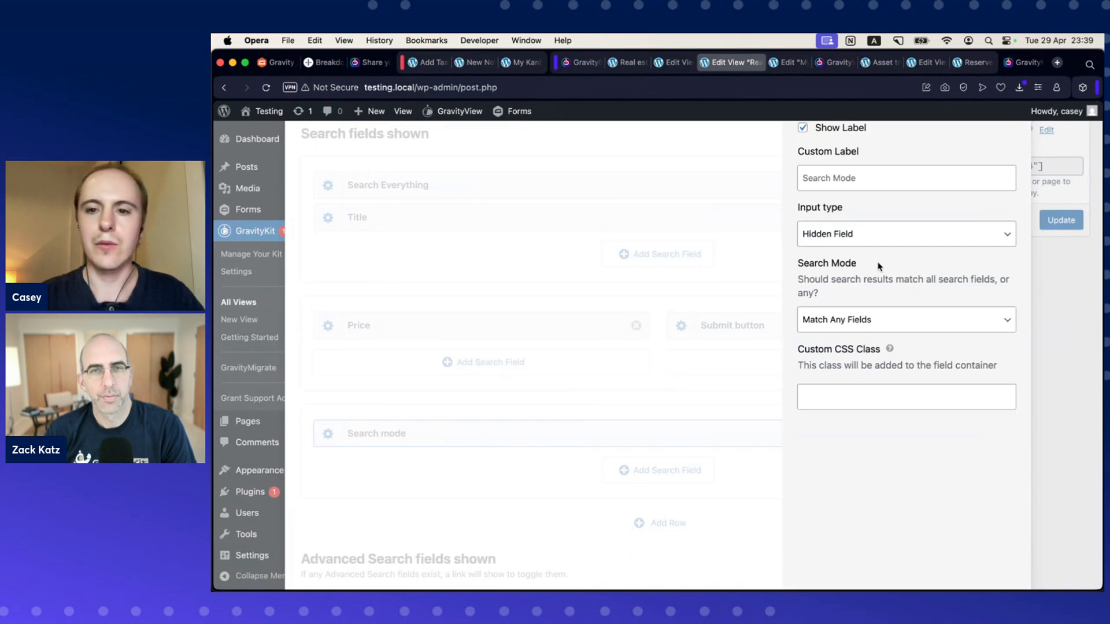
{"action": "left_click", "coordinate": [869, 234]}
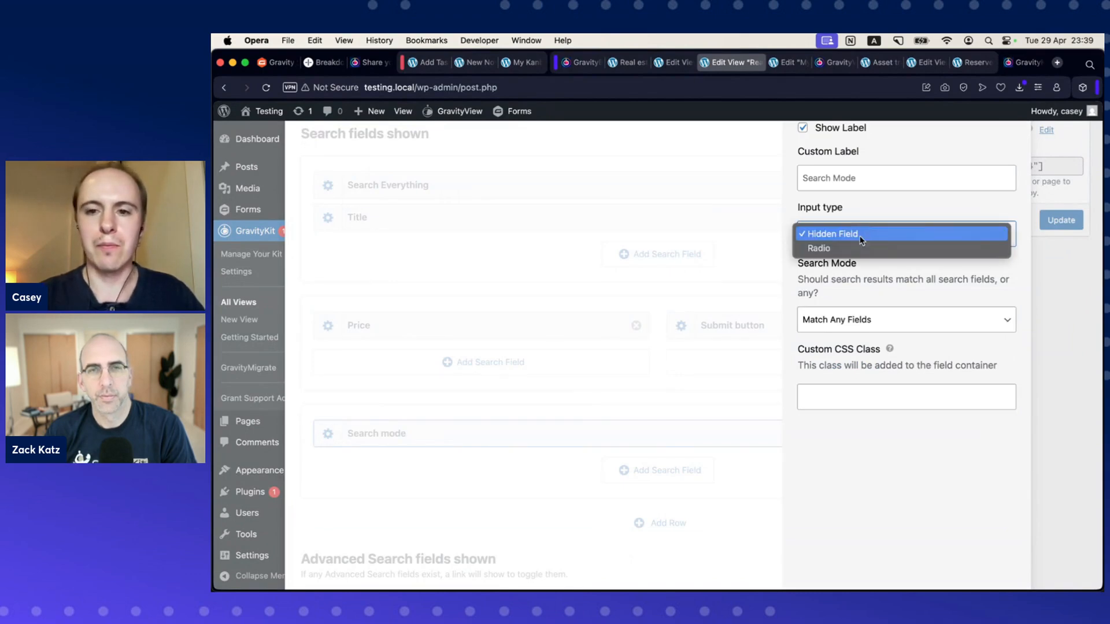
{"action": "left_click", "coordinate": [841, 249]}
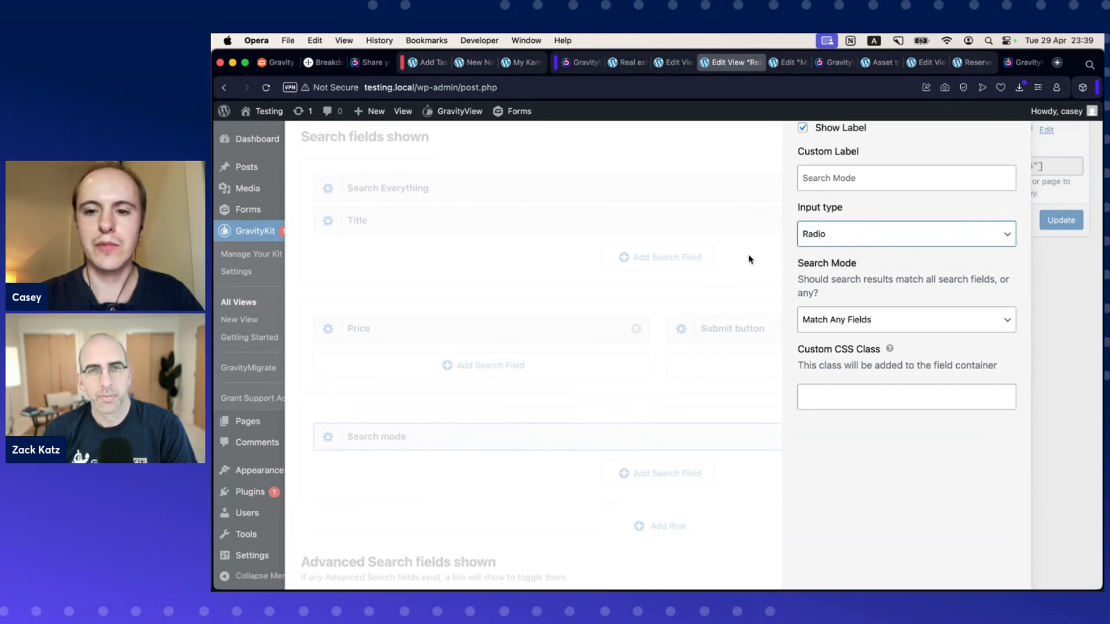
{"action": "left_click", "coordinate": [747, 260]}
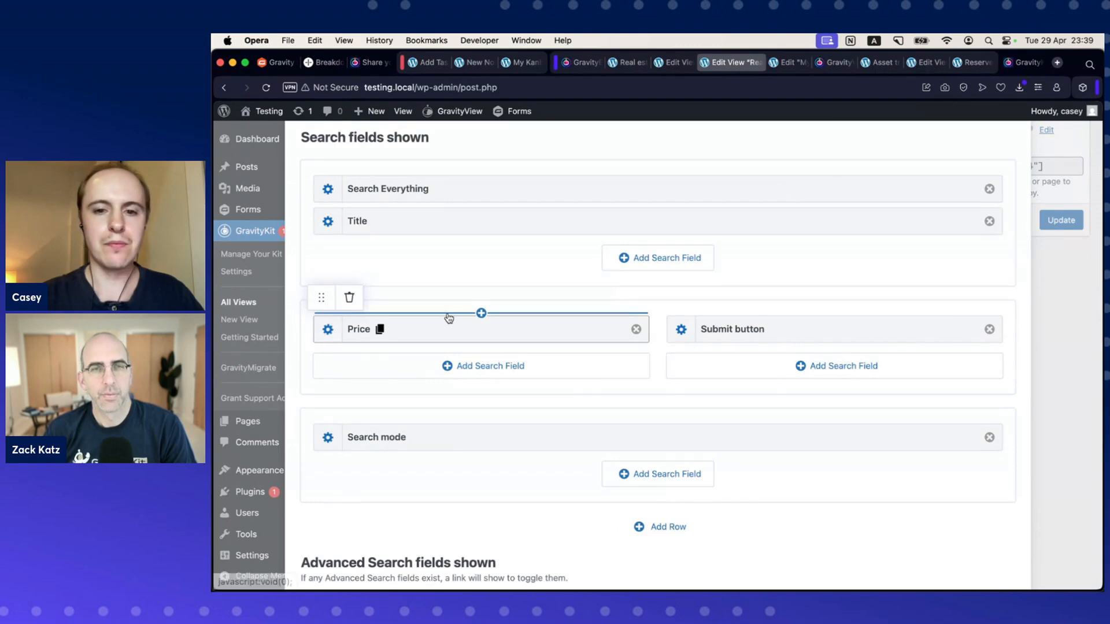
Step: Open the Search Everything field's settings and examine its custom label, placeholder and custom CSS class options
{"action": "scroll", "coordinate": [449, 318], "scroll_direction": "down", "scroll_amount": 1}
{"action": "scroll", "coordinate": [449, 319], "scroll_direction": "up", "scroll_amount": 1}
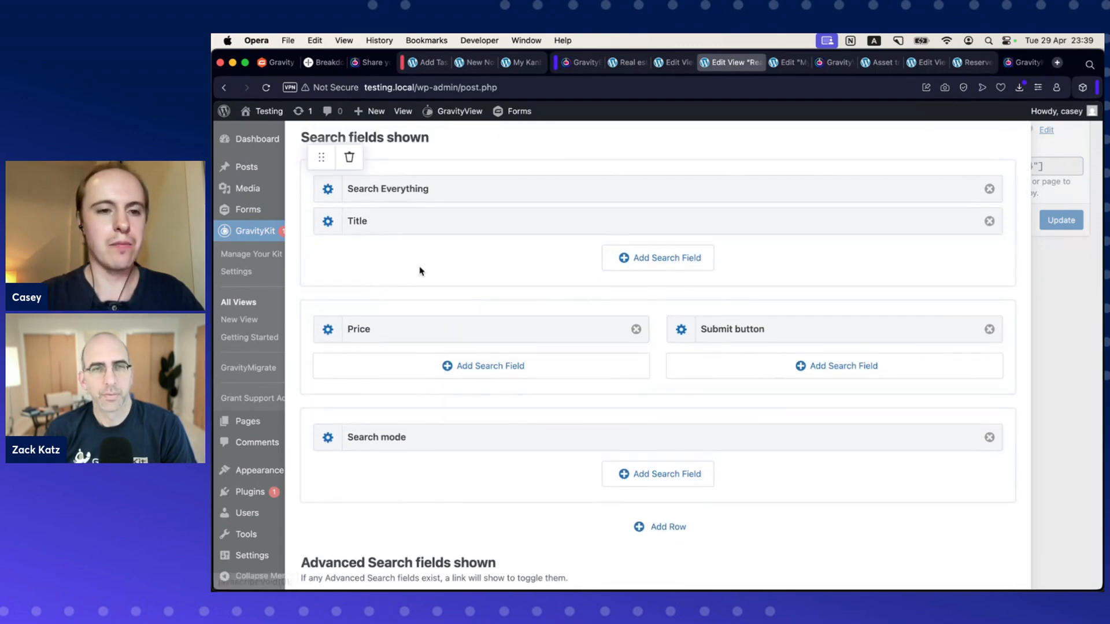
{"action": "left_click", "coordinate": [328, 191]}
{"action": "scroll", "coordinate": [642, 226], "scroll_direction": "up", "scroll_amount": 2}
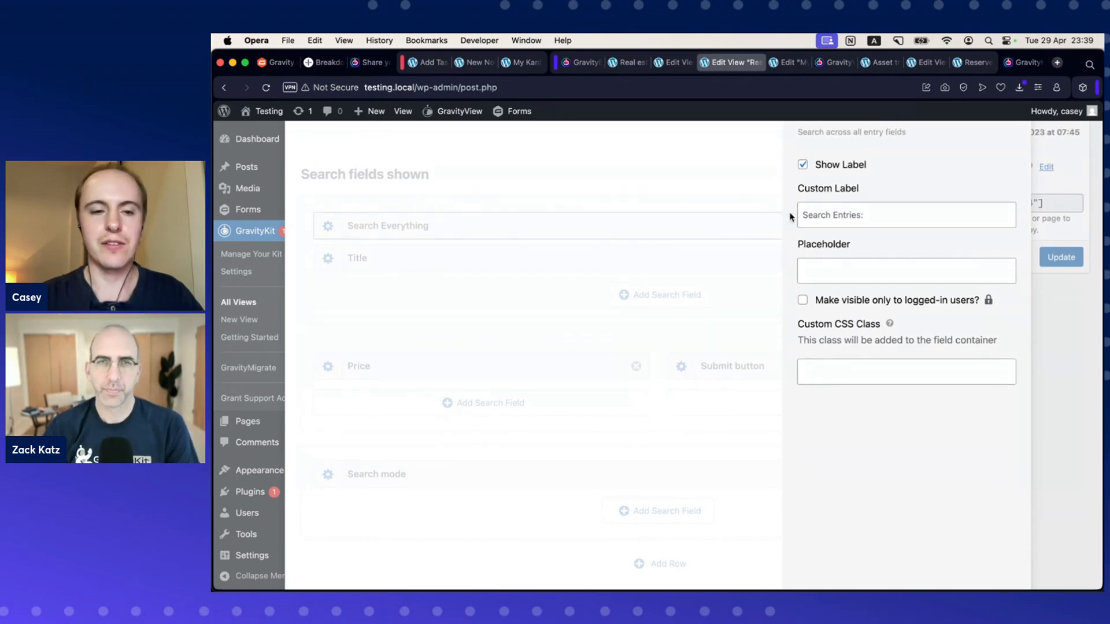
{"action": "left_click", "coordinate": [867, 212]}
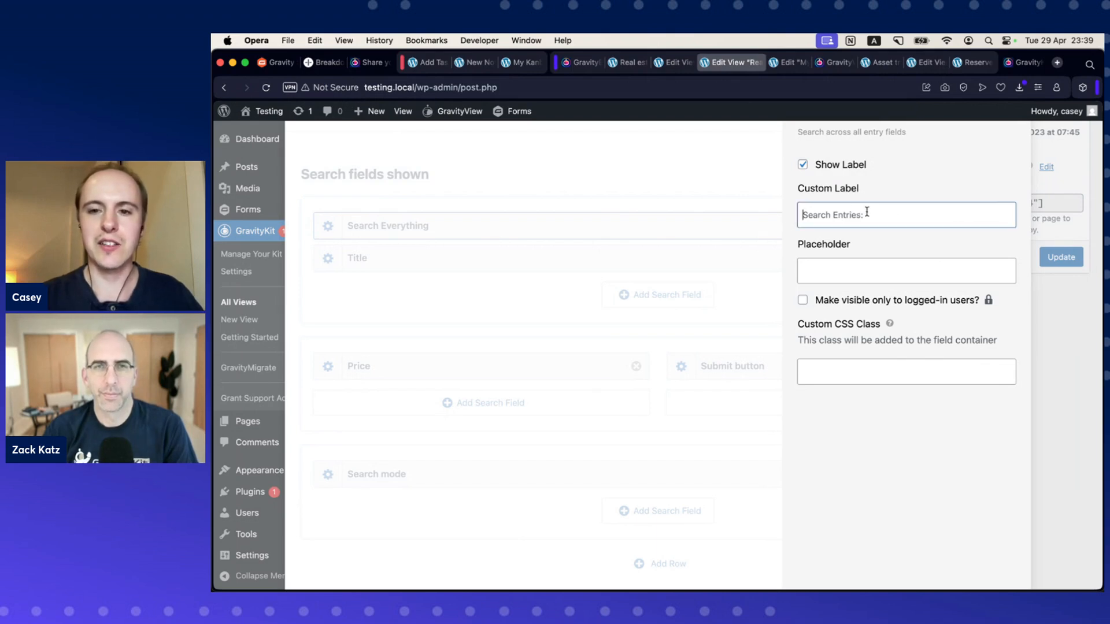
{"action": "left_click", "coordinate": [827, 263]}
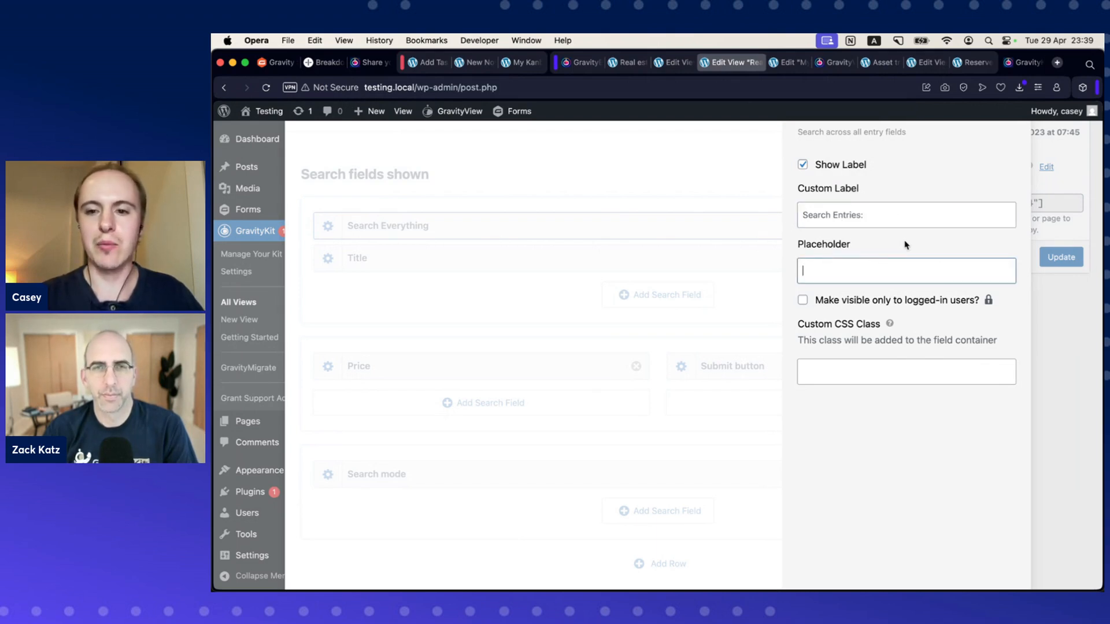
{"action": "left_click", "coordinate": [912, 236]}
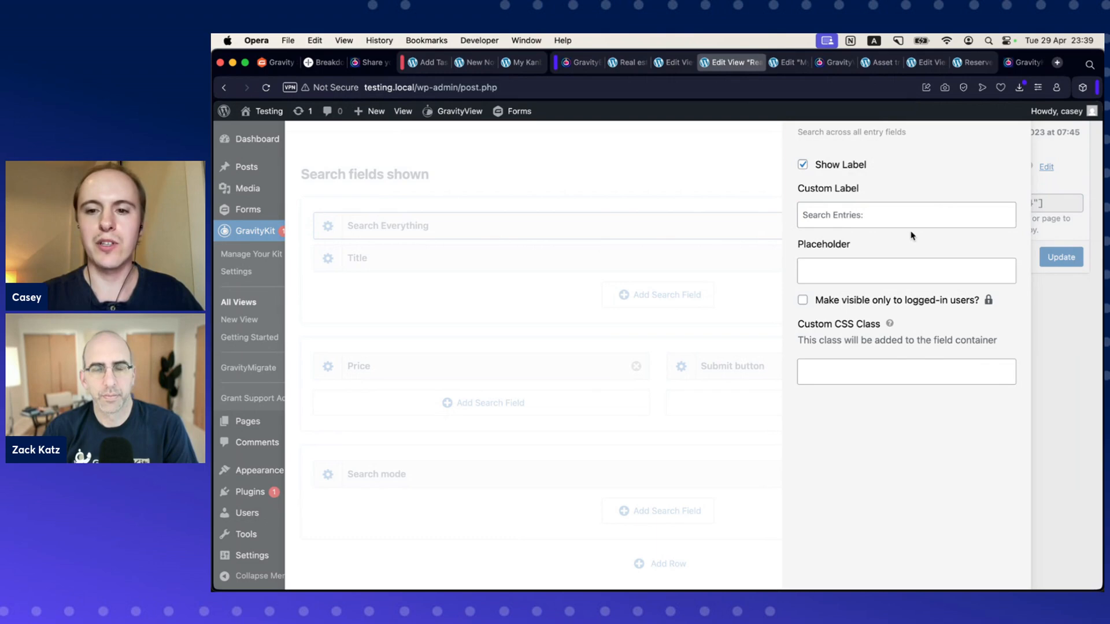
{"action": "left_click", "coordinate": [859, 365]}
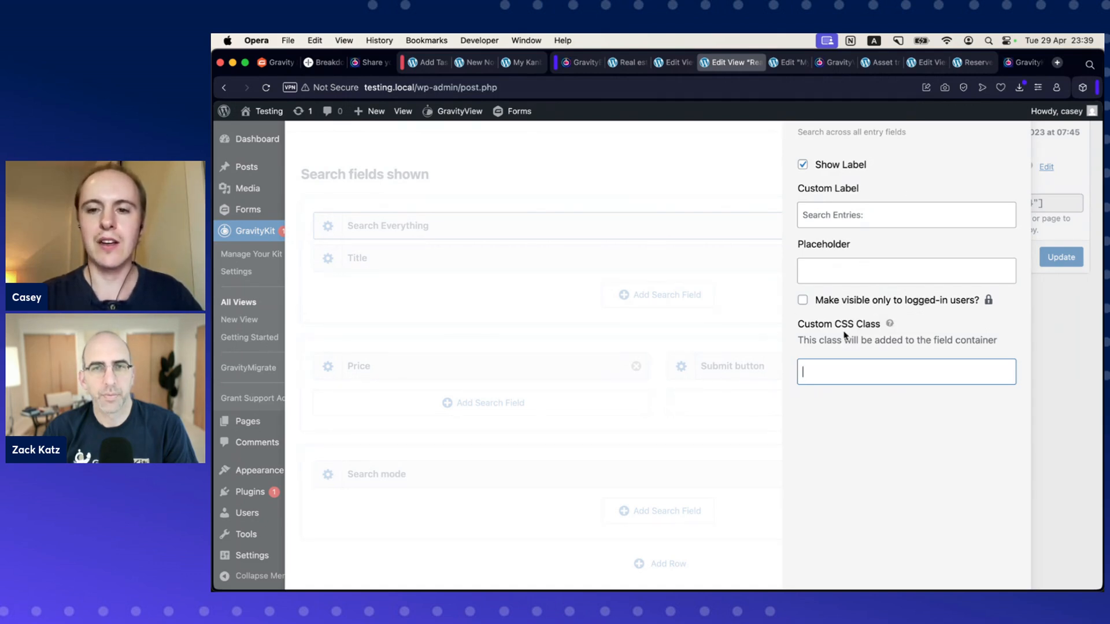
Step: Finish reviewing the Search Everything field's options and close its settings
{"action": "scroll", "coordinate": [844, 335], "scroll_direction": "up", "scroll_amount": 2}
{"action": "scroll", "coordinate": [801, 347], "scroll_direction": "down", "scroll_amount": 1}
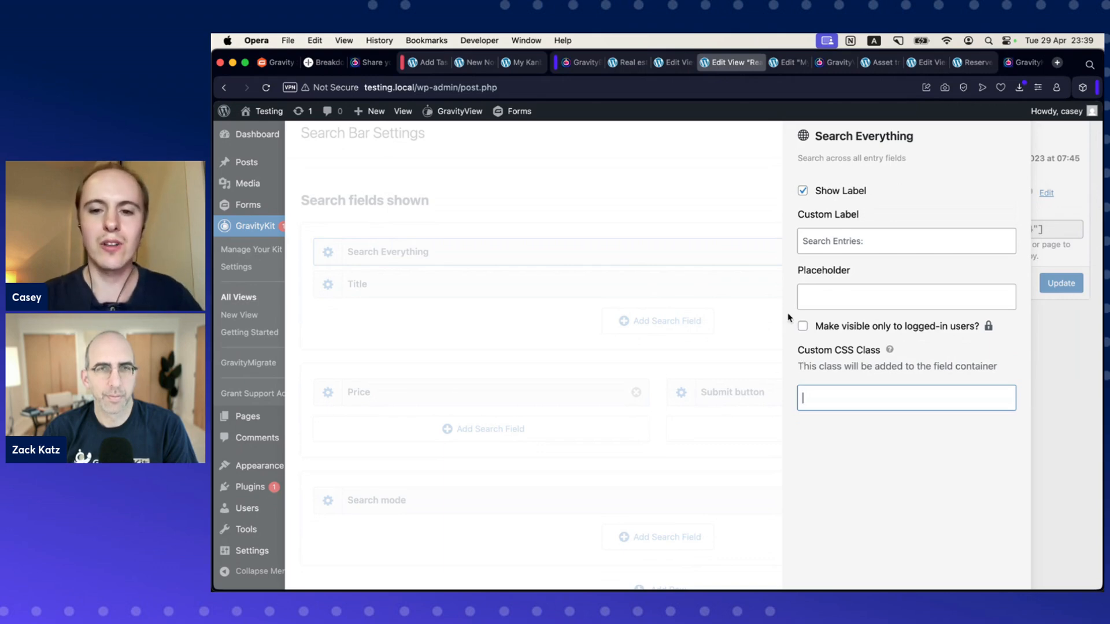
{"action": "left_click", "coordinate": [761, 314]}
{"action": "scroll", "coordinate": [764, 352], "scroll_direction": "down", "scroll_amount": 2}
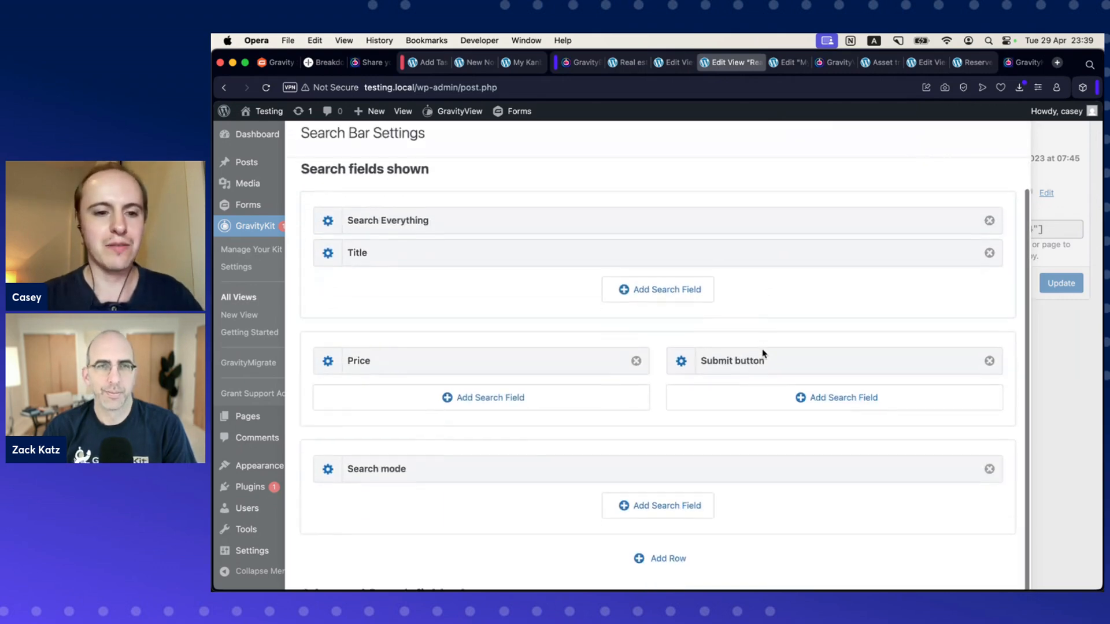
Step: Swap the Submit button into the third row and Search mode into the column beside Price, and update the View
{"action": "scroll", "coordinate": [694, 278], "scroll_direction": "down", "scroll_amount": 10}
{"action": "scroll", "coordinate": [677, 273], "scroll_direction": "up", "scroll_amount": 15}
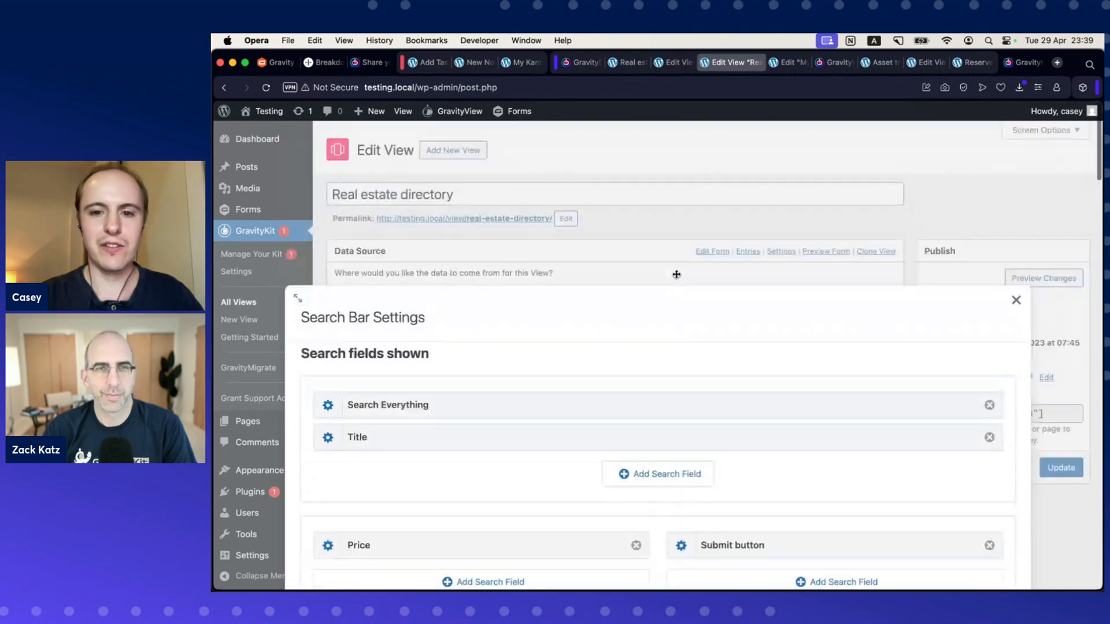
{"action": "scroll", "coordinate": [759, 313], "scroll_direction": "down", "scroll_amount": 5}
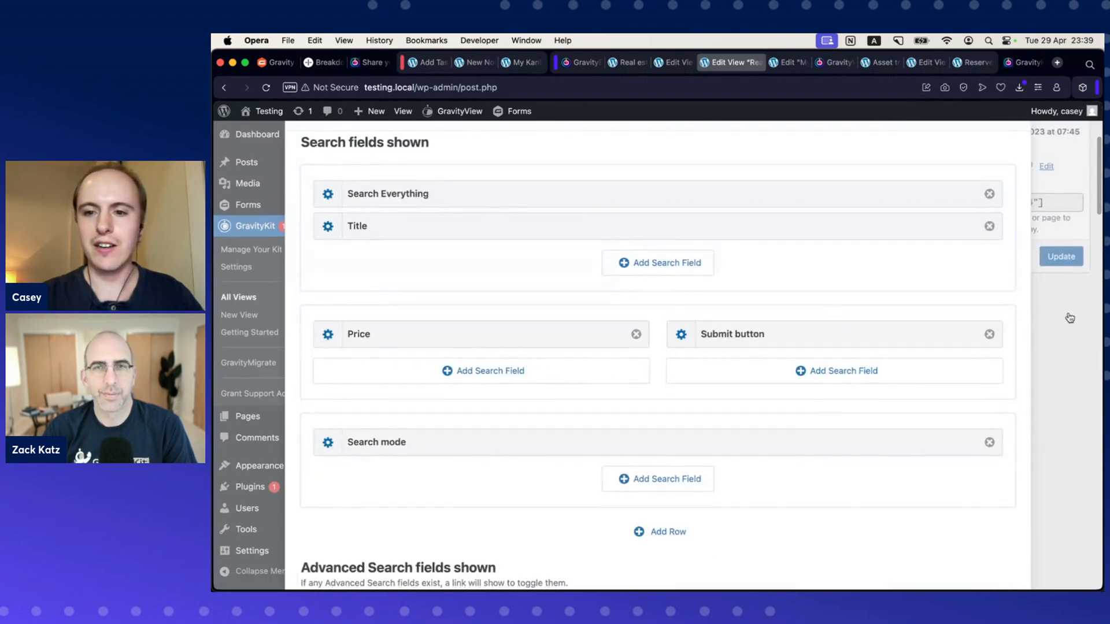
{"action": "left_click_drag", "start_coordinate": [744, 322], "coordinate": [446, 473]}
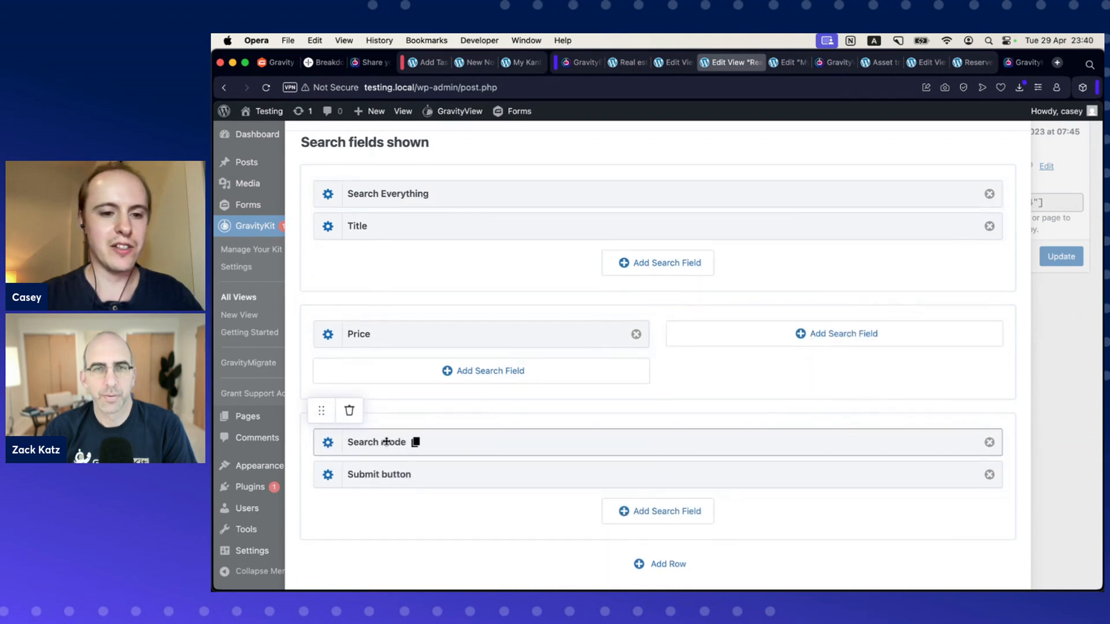
{"action": "left_click_drag", "start_coordinate": [386, 441], "coordinate": [835, 332]}
{"action": "left_click", "coordinate": [1061, 256]}
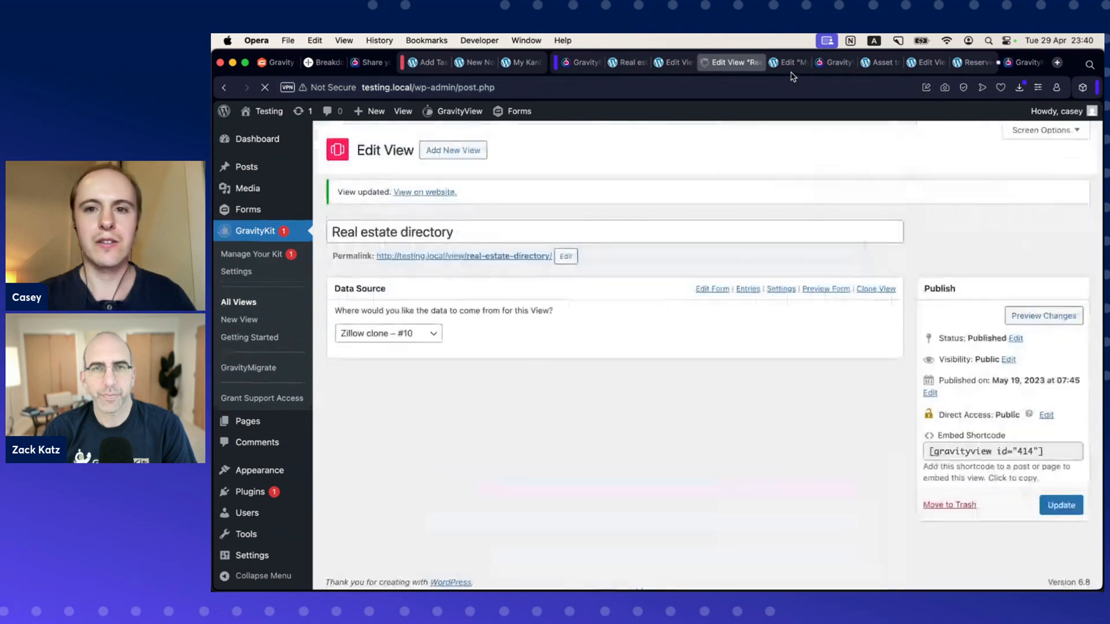
{"action": "left_click", "coordinate": [790, 71]}
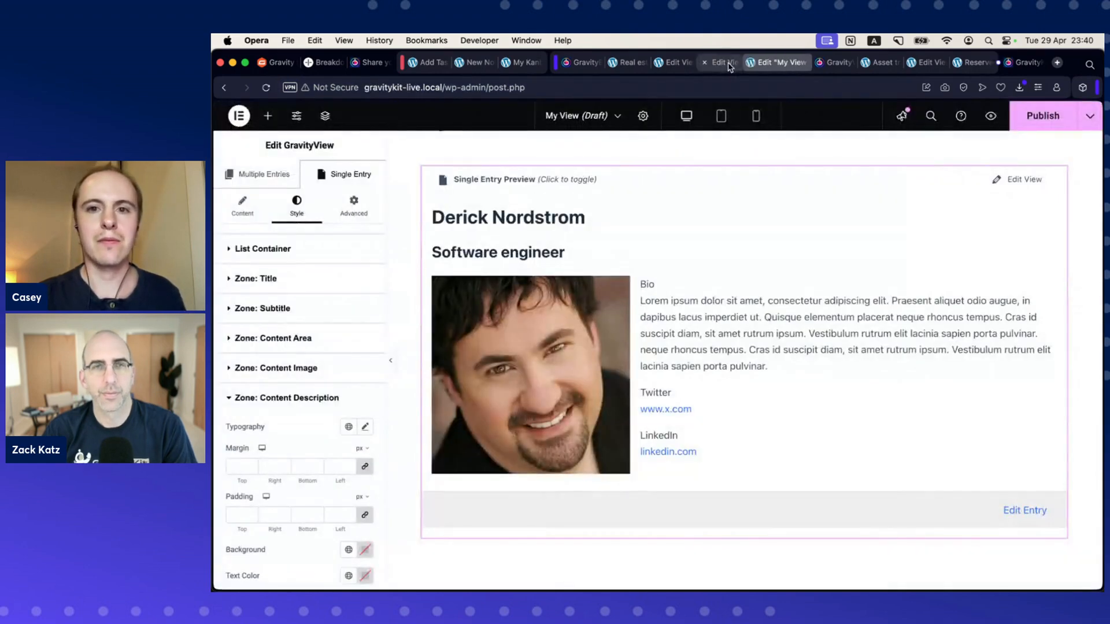
{"action": "left_click", "coordinate": [730, 64]}
{"action": "left_click", "coordinate": [680, 63]}
{"action": "left_click", "coordinate": [731, 65]}
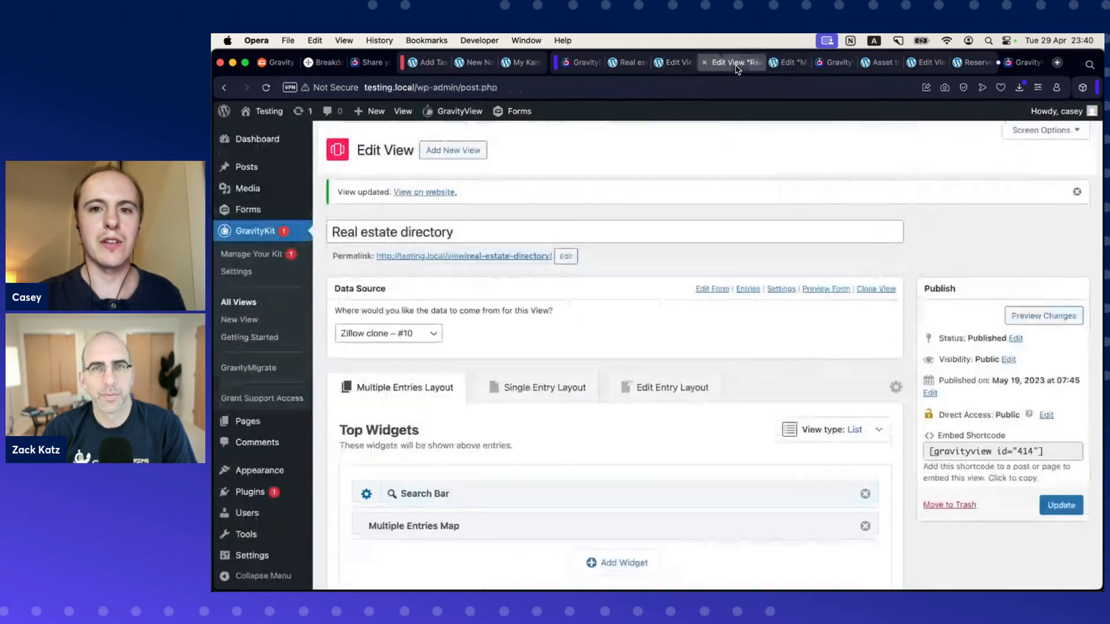
Step: Open the Real estate directory View's permalink in a separate browser tab and examine its search bar layout
{"action": "left_click", "coordinate": [481, 257], "text": "super"}
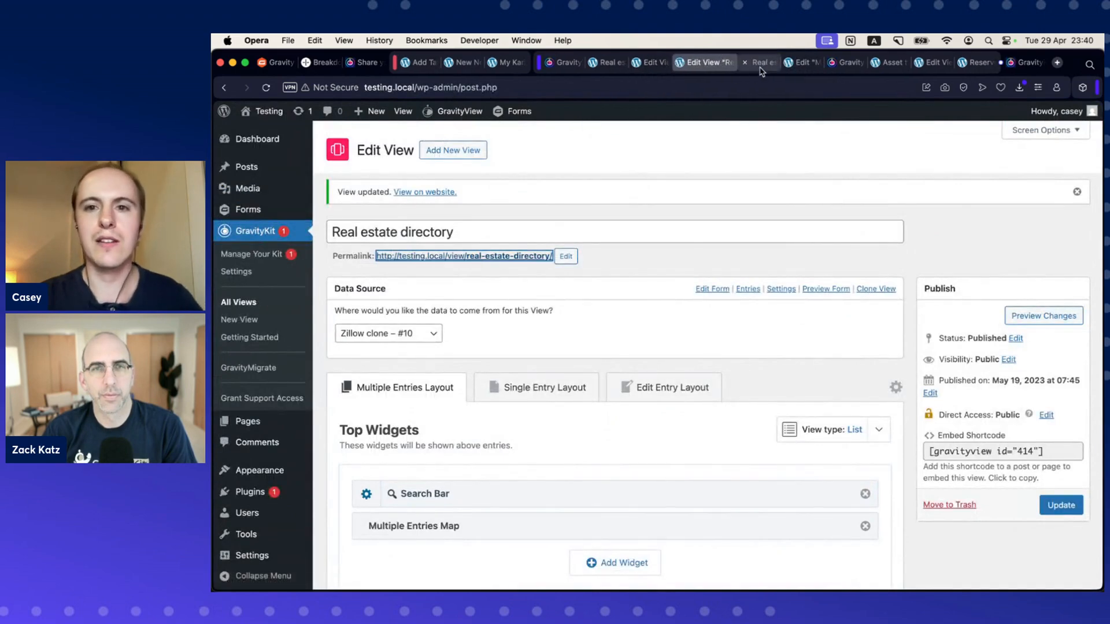
{"action": "left_click", "coordinate": [760, 67]}
{"action": "scroll", "coordinate": [706, 208], "scroll_direction": "down", "scroll_amount": 2}
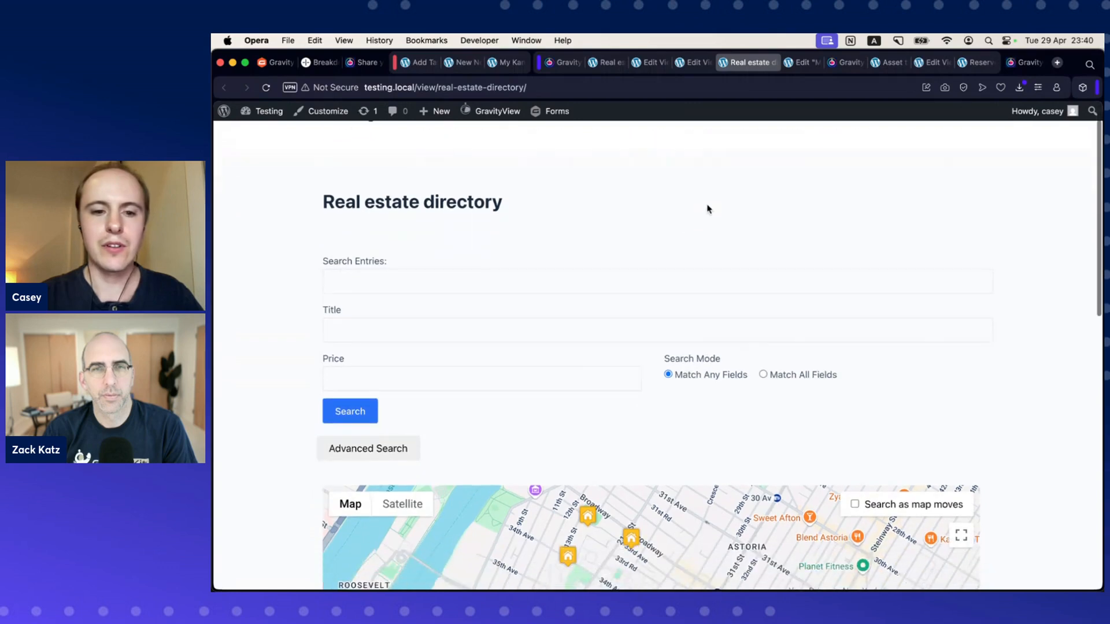
{"action": "scroll", "coordinate": [715, 202], "scroll_direction": "down", "scroll_amount": 3}
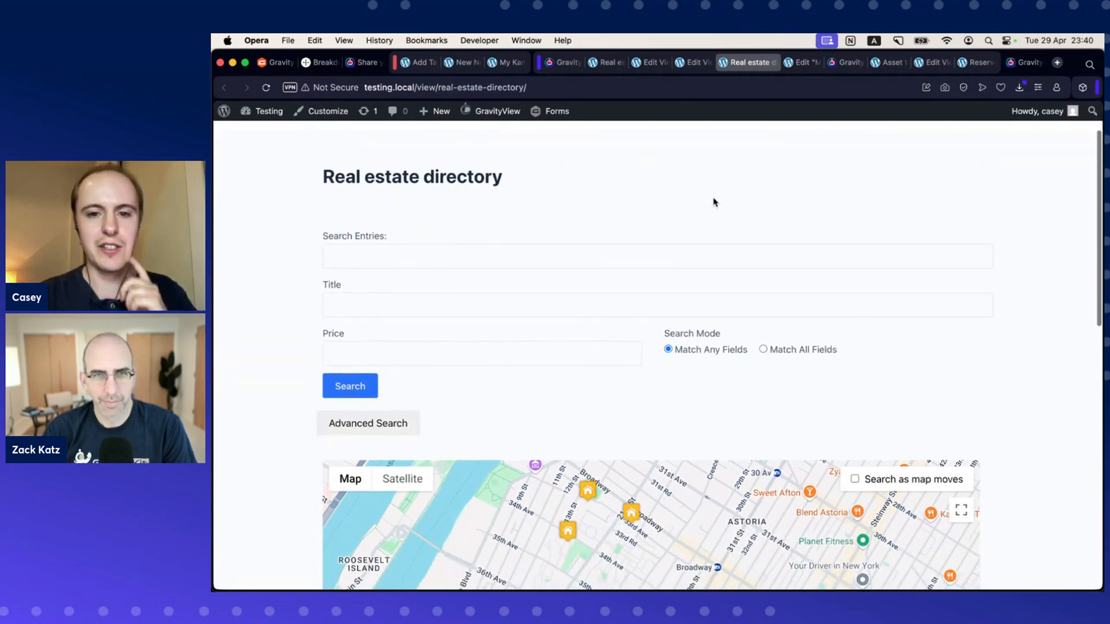
{"action": "scroll", "coordinate": [714, 198], "scroll_direction": "up", "scroll_amount": 1}
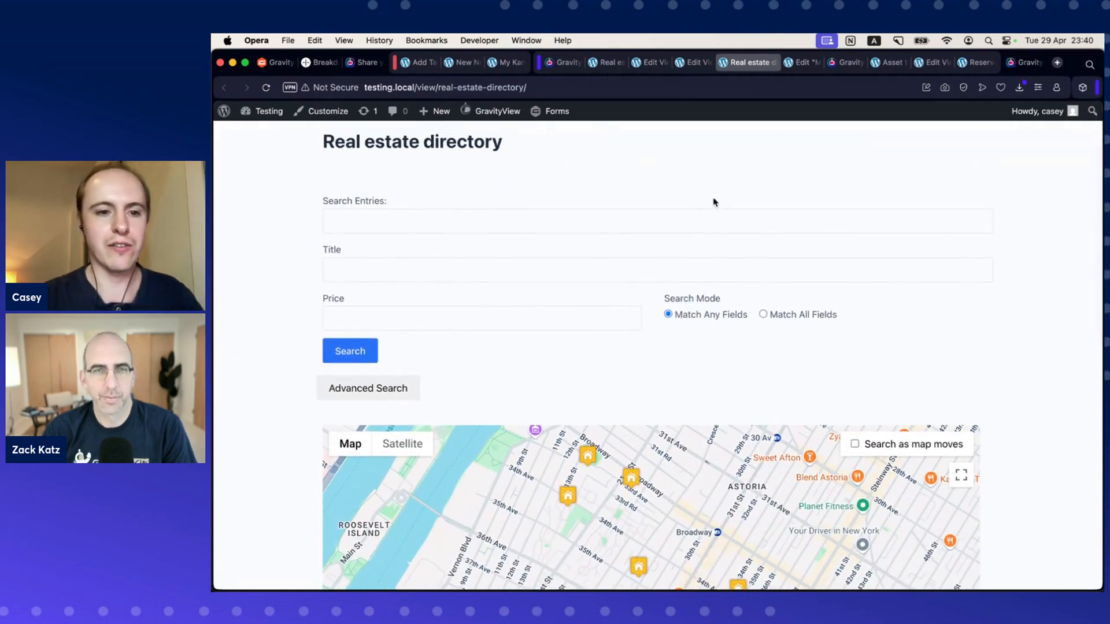
Step: Check the Search Entries, Title and Price inputs, and try Match All Fields before returning Search Mode to Match Any Fields
{"action": "left_click", "coordinate": [370, 220]}
{"action": "left_click", "coordinate": [532, 267]}
{"action": "left_click", "coordinate": [585, 316]}
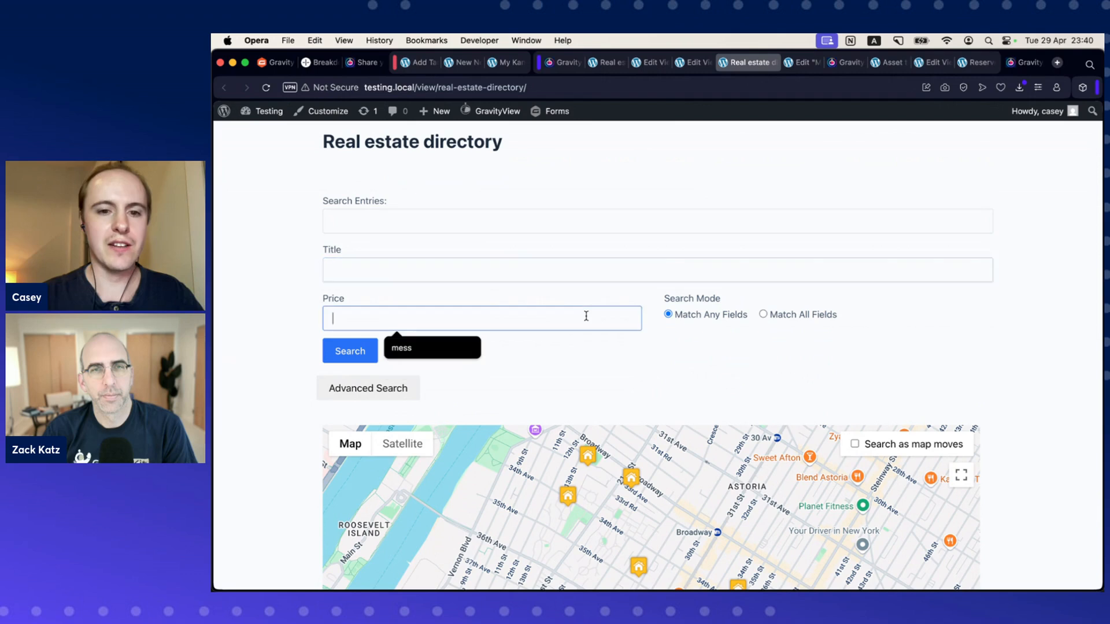
{"action": "left_click", "coordinate": [492, 346]}
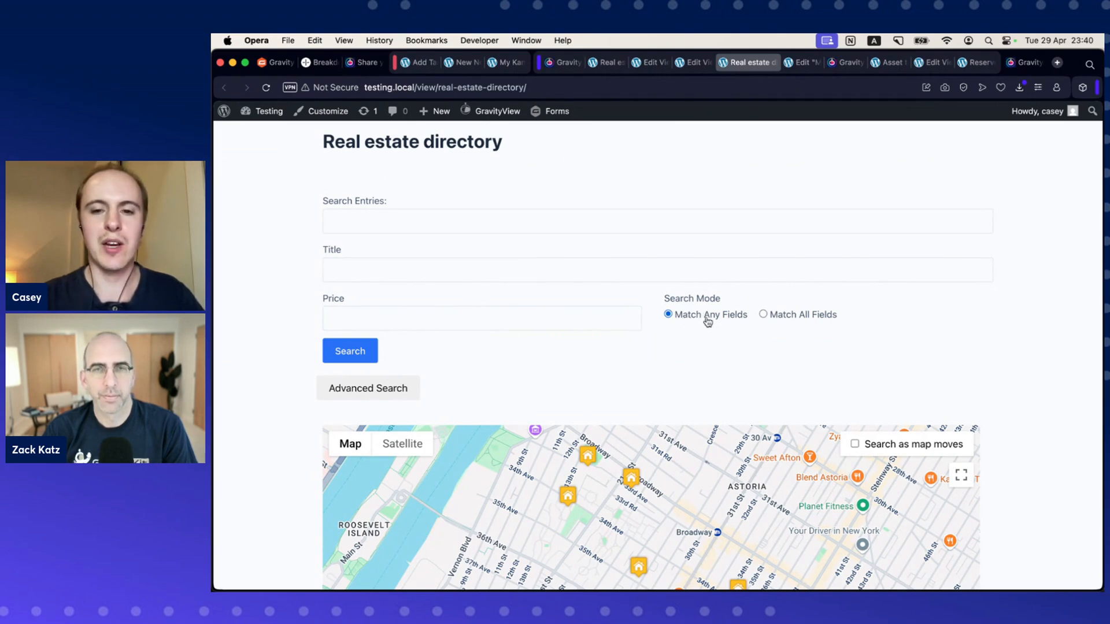
{"action": "left_click", "coordinate": [782, 320]}
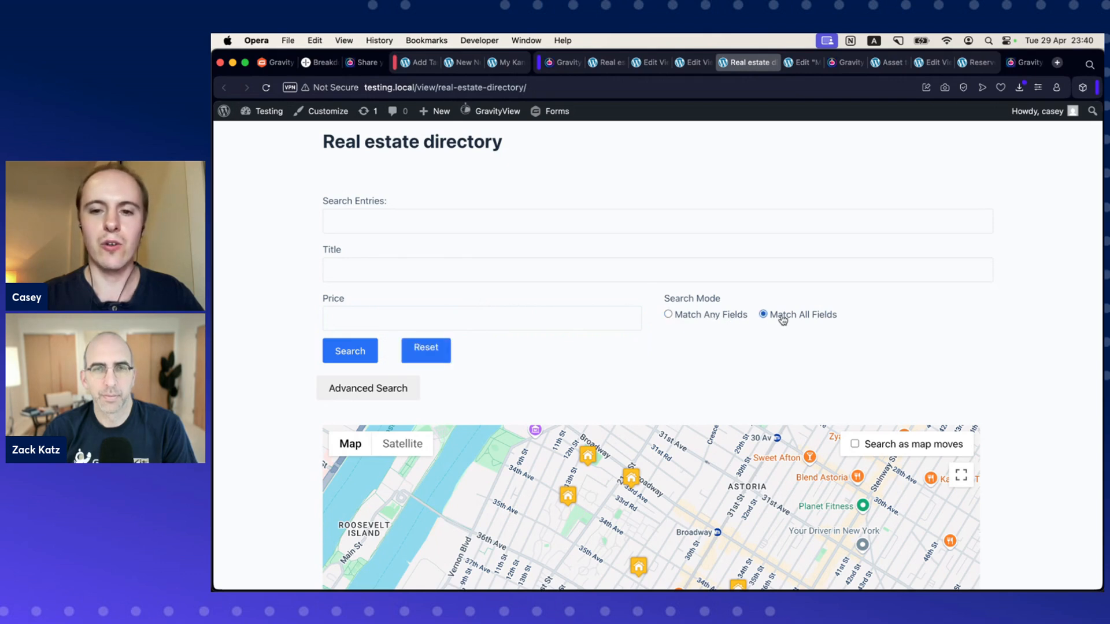
{"action": "left_click", "coordinate": [727, 316]}
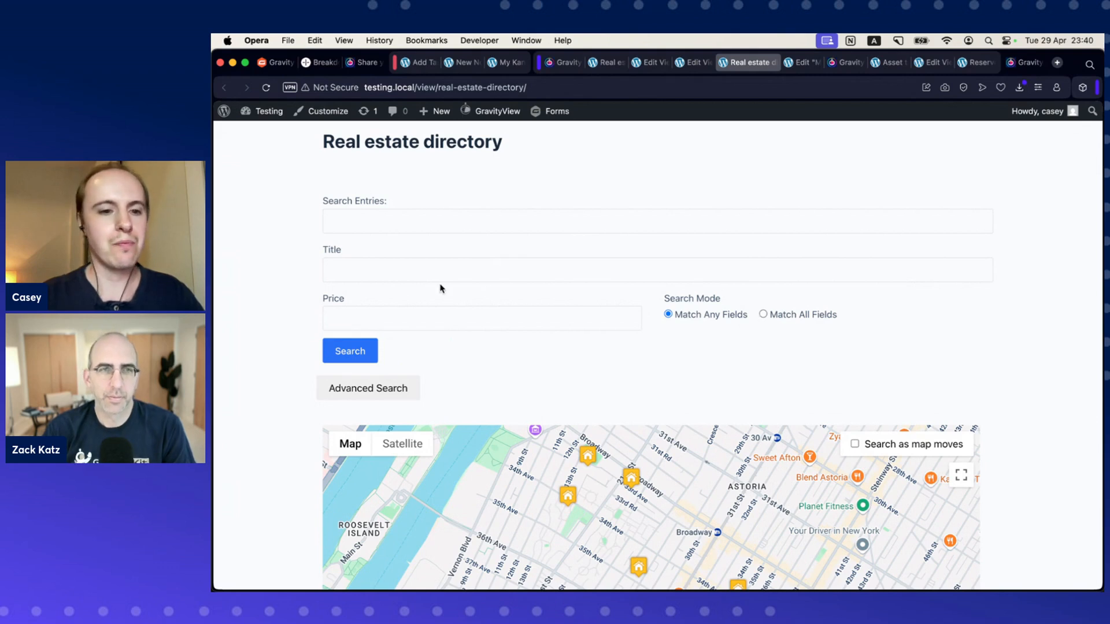
Step: Expand the Advanced Search section of the Real estate directory page to show its extra search fields
{"action": "scroll", "coordinate": [441, 288], "scroll_direction": "down", "scroll_amount": 2}
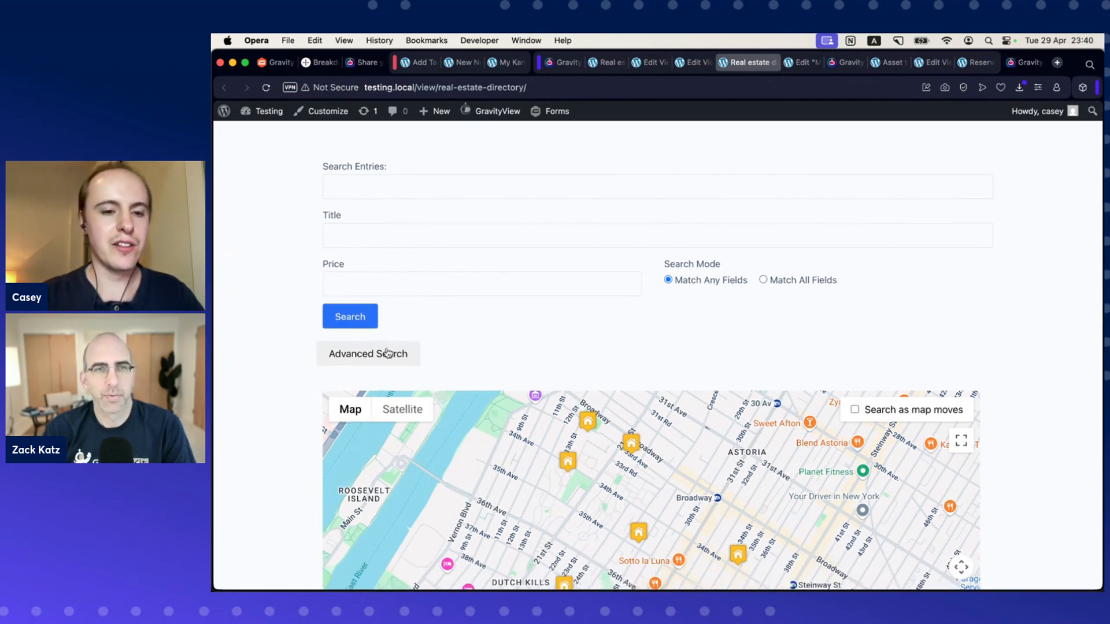
{"action": "scroll", "coordinate": [428, 347], "scroll_direction": "down", "scroll_amount": 2}
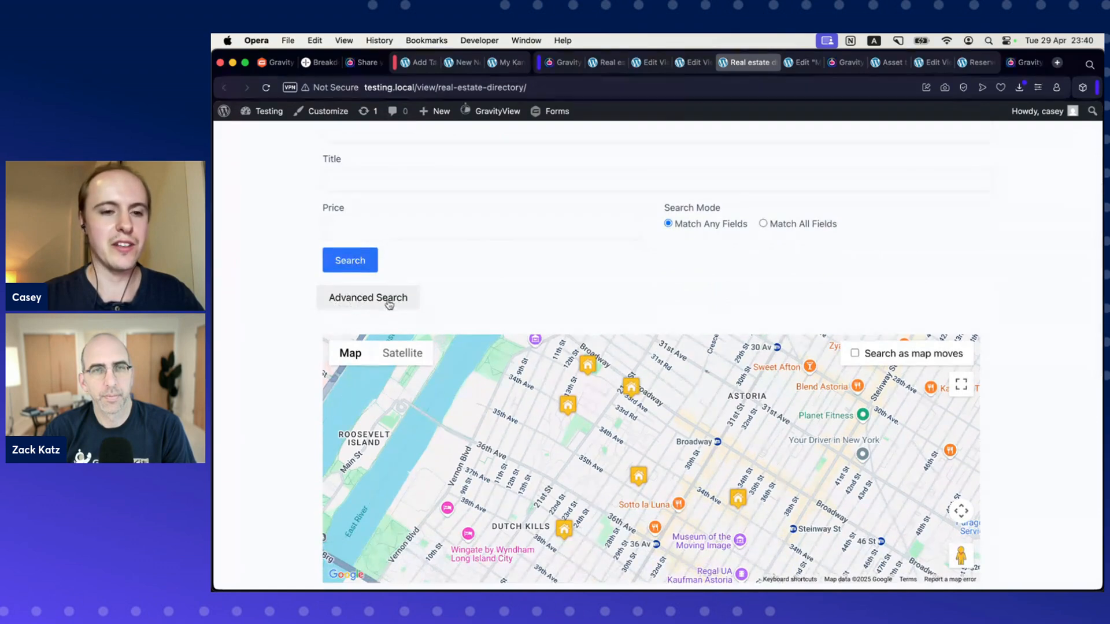
{"action": "left_click", "coordinate": [383, 299]}
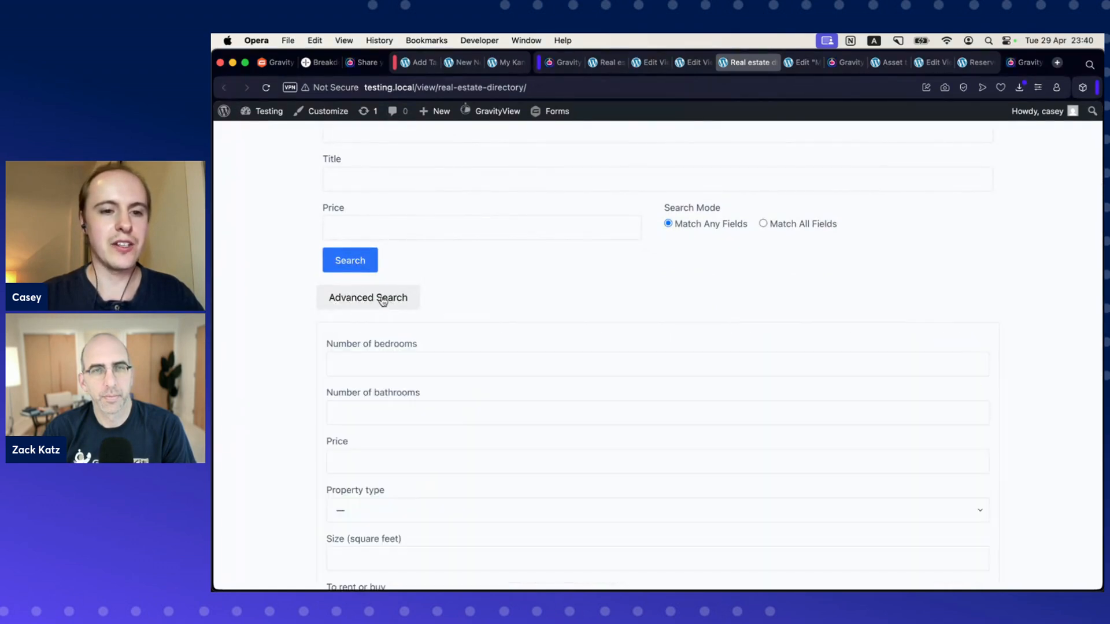
{"action": "scroll", "coordinate": [577, 276], "scroll_direction": "down", "scroll_amount": 5}
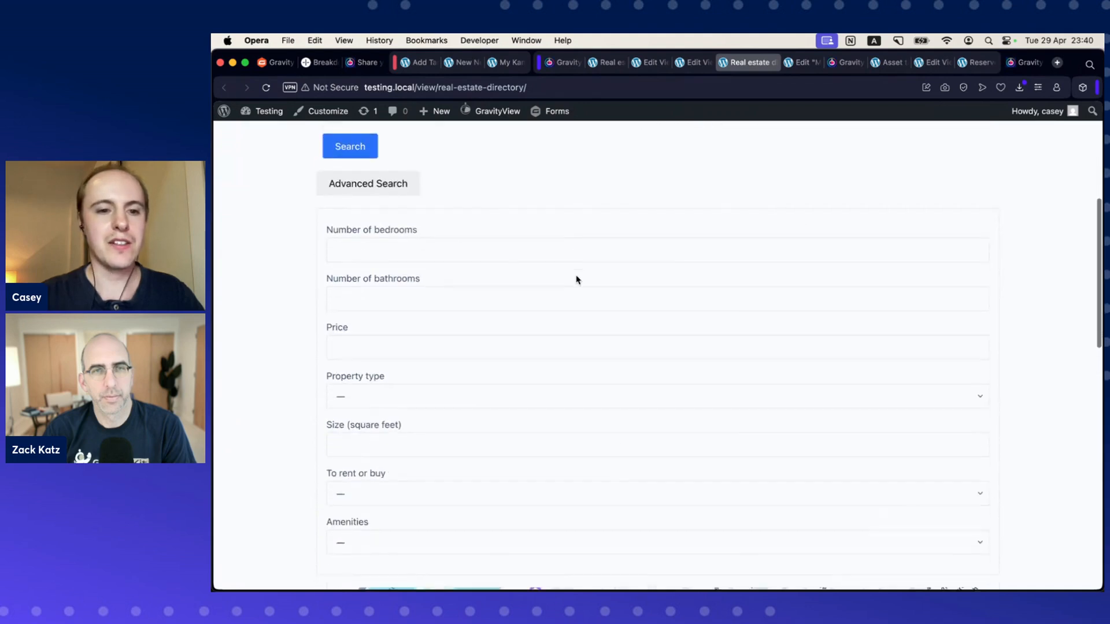
{"action": "scroll", "coordinate": [577, 276], "scroll_direction": "up", "scroll_amount": 1}
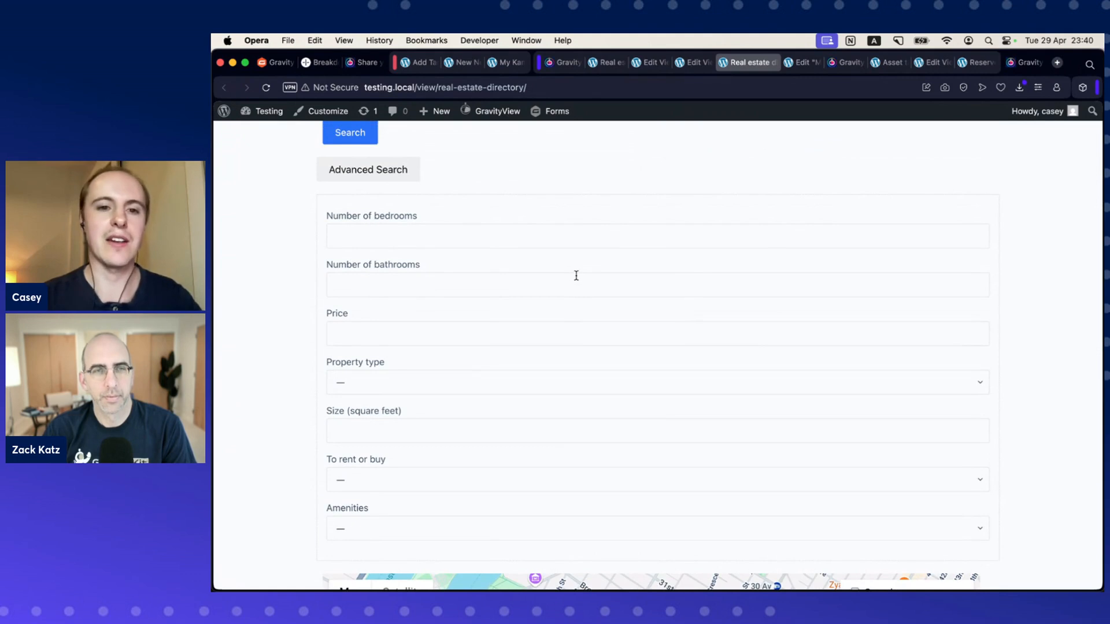
Step: Examine the Advanced Search fields from Number of bedrooms down to Amenities, focusing the bedrooms, bathrooms and Price inputs
{"action": "left_click", "coordinate": [403, 238]}
{"action": "left_click", "coordinate": [401, 283]}
{"action": "left_click", "coordinate": [396, 328]}
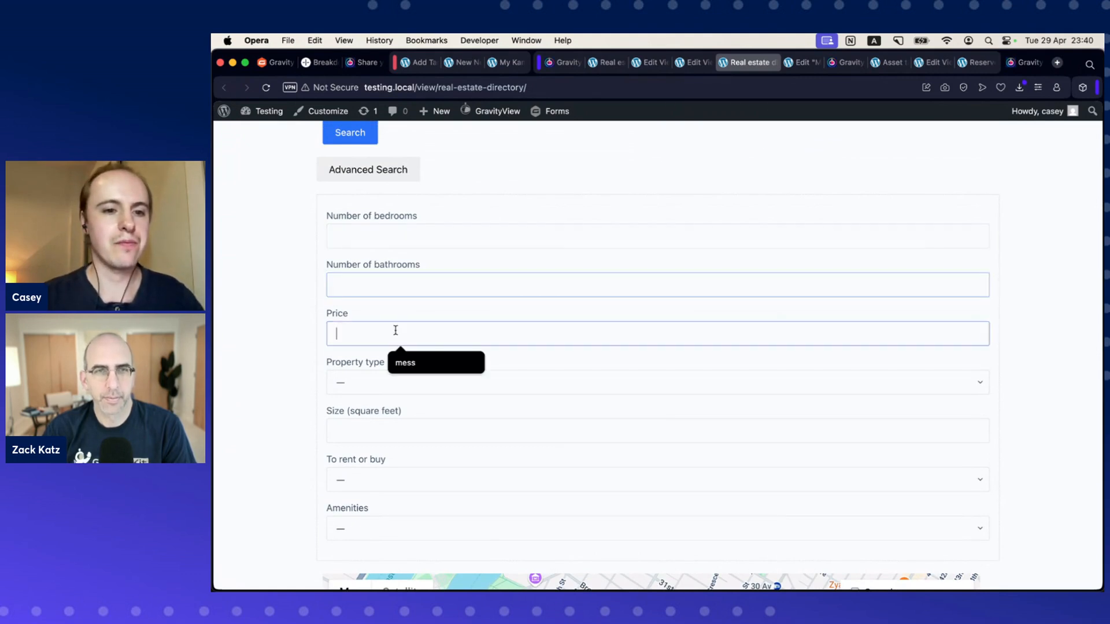
{"action": "left_click", "coordinate": [269, 351]}
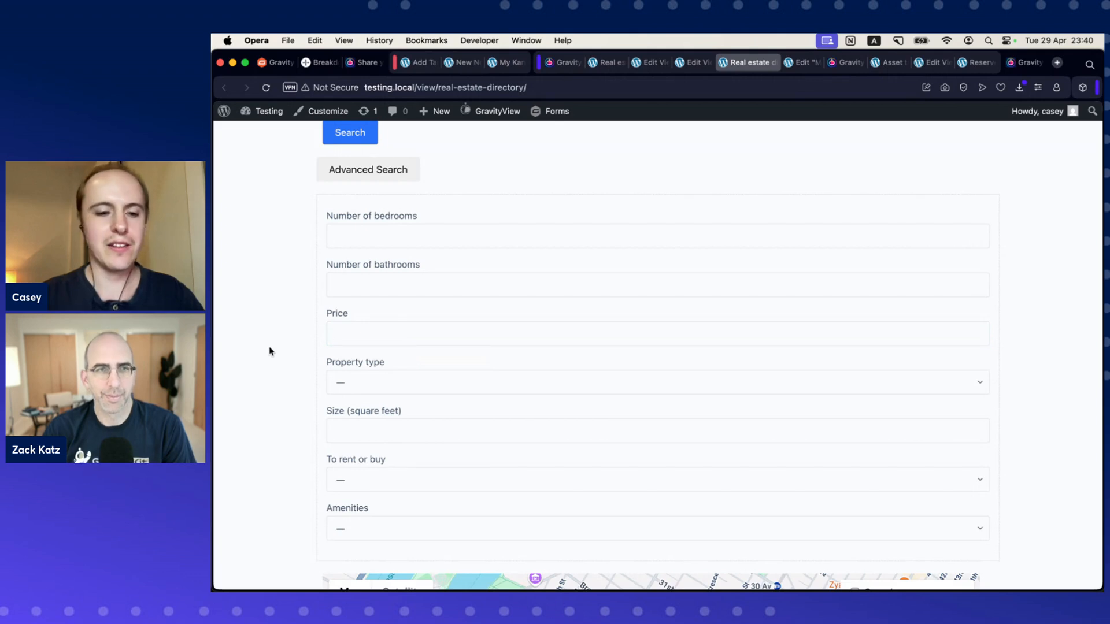
{"action": "scroll", "coordinate": [270, 351], "scroll_direction": "down", "scroll_amount": 2}
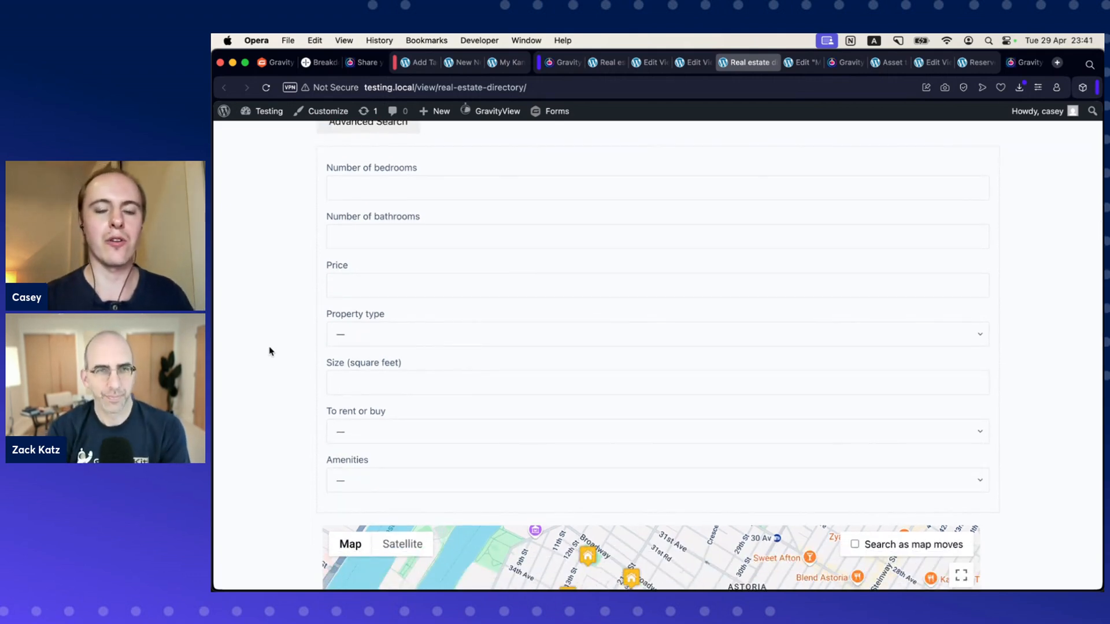
{"action": "scroll", "coordinate": [307, 283], "scroll_direction": "up", "scroll_amount": 2}
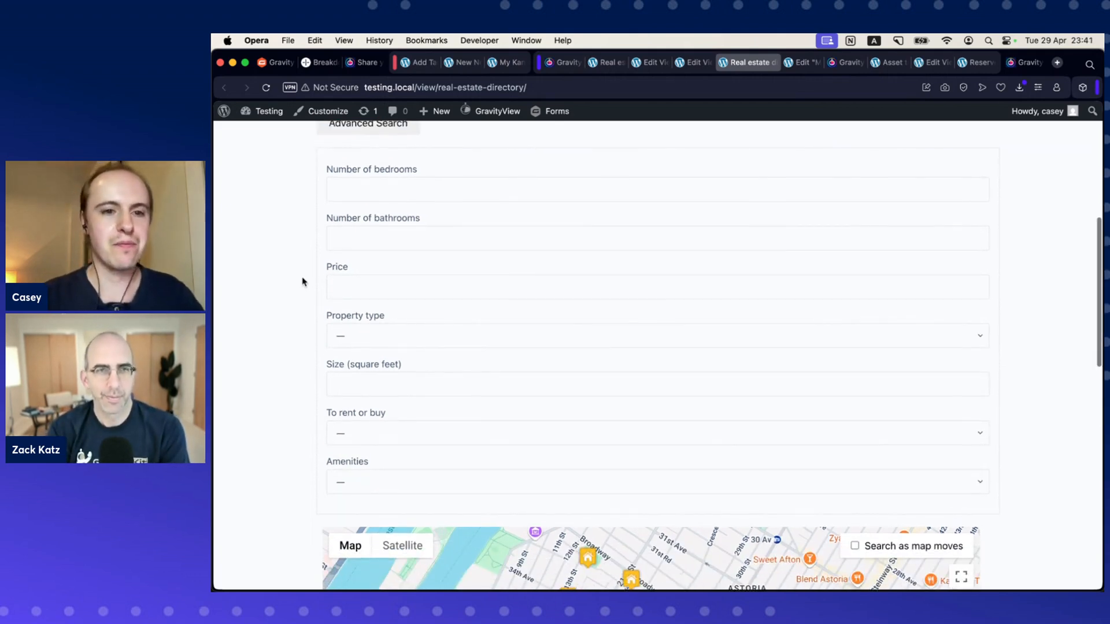